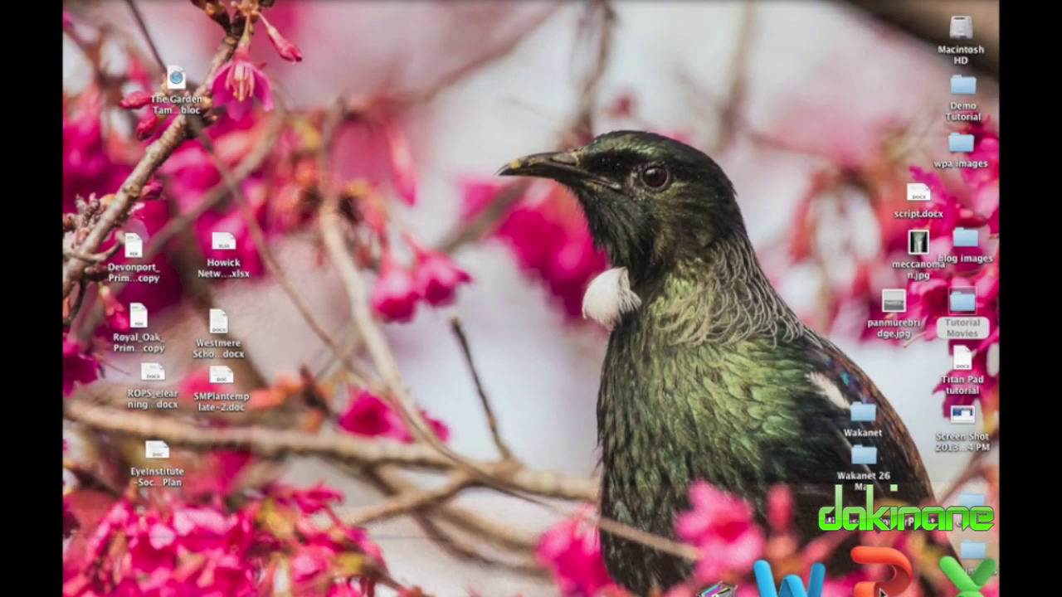
Launch PowerPoint and start a blank White-theme presentation, ready to edit the title slide.
left_click(881, 590)
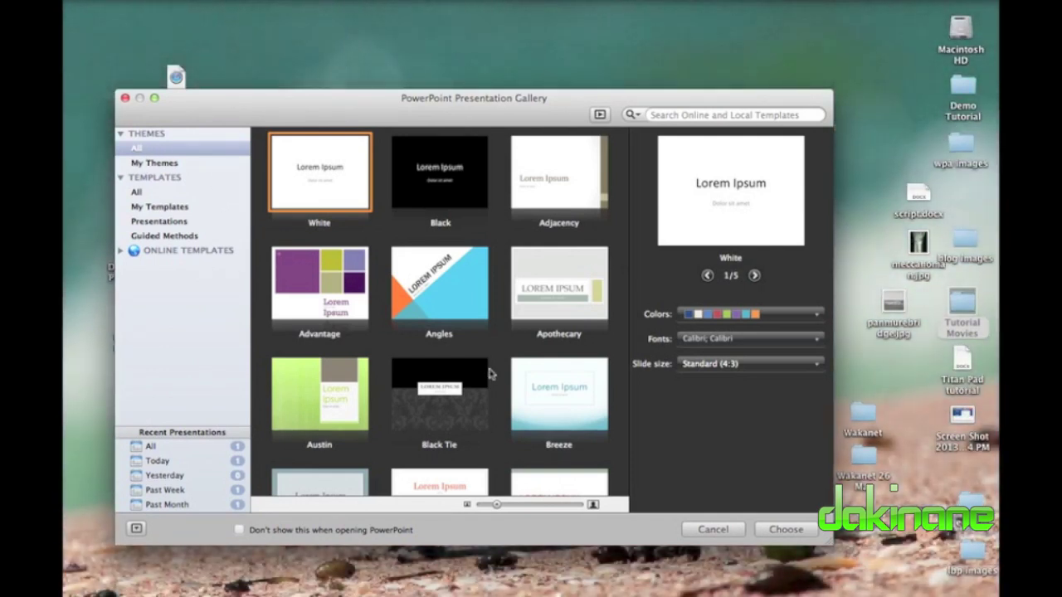
left_click(715, 530)
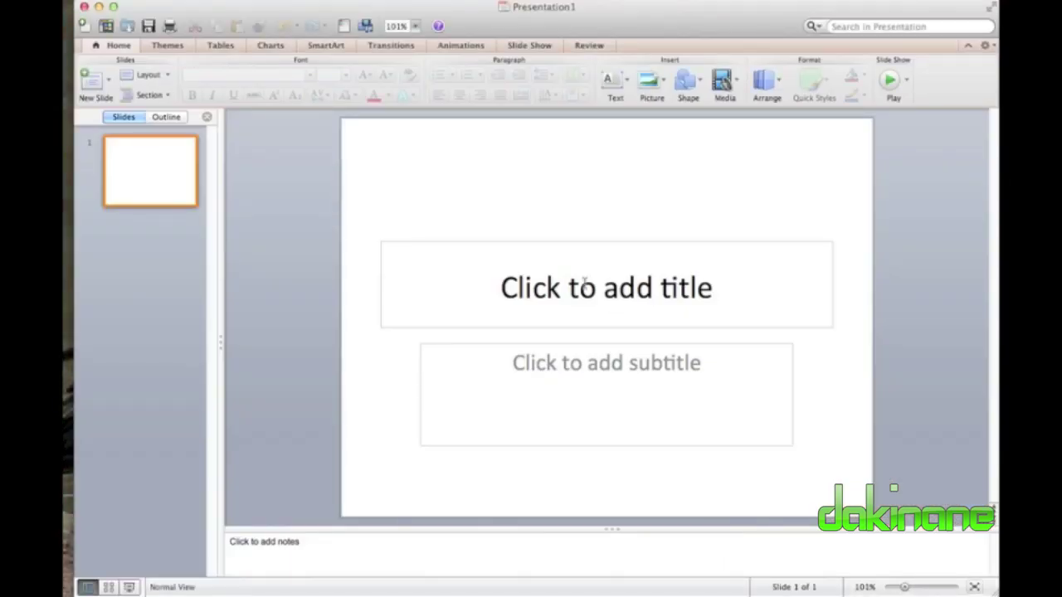
left_click(552, 276)
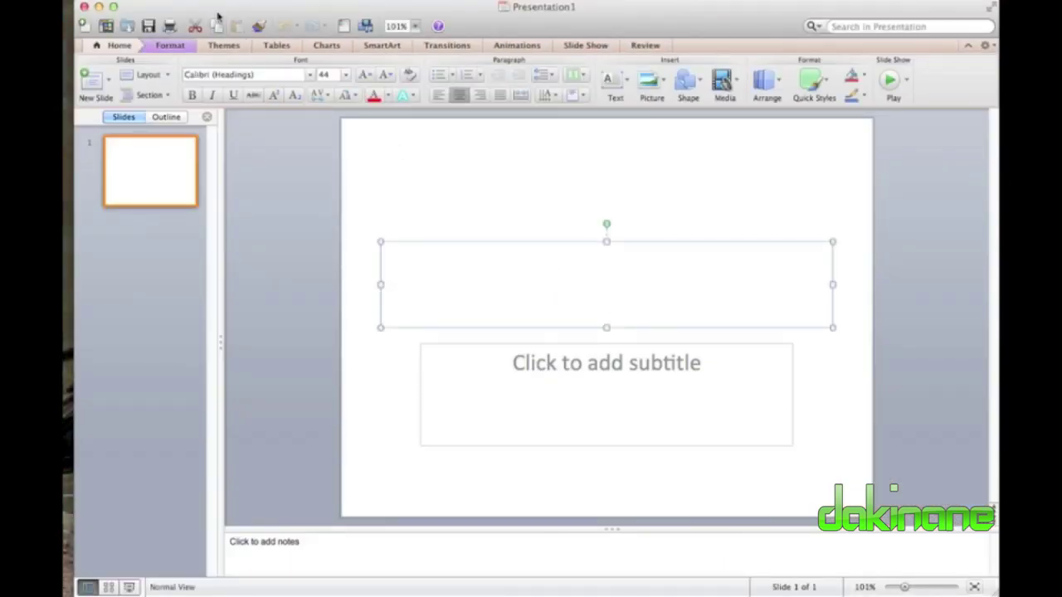
key("XF86MonBrightnessUp")
key("XF86MonBrightnessUp")
key("XF86MonBrightnessUp")
key("XF86MonBrightnessUp")
key("XF86MonBrightnessUp")
key("XF86MonBrightnessUp")
key("XF86MonBrightnessUp")
key("XF86MonBrightnessUp")
key("XF86MonBrightnessUp")
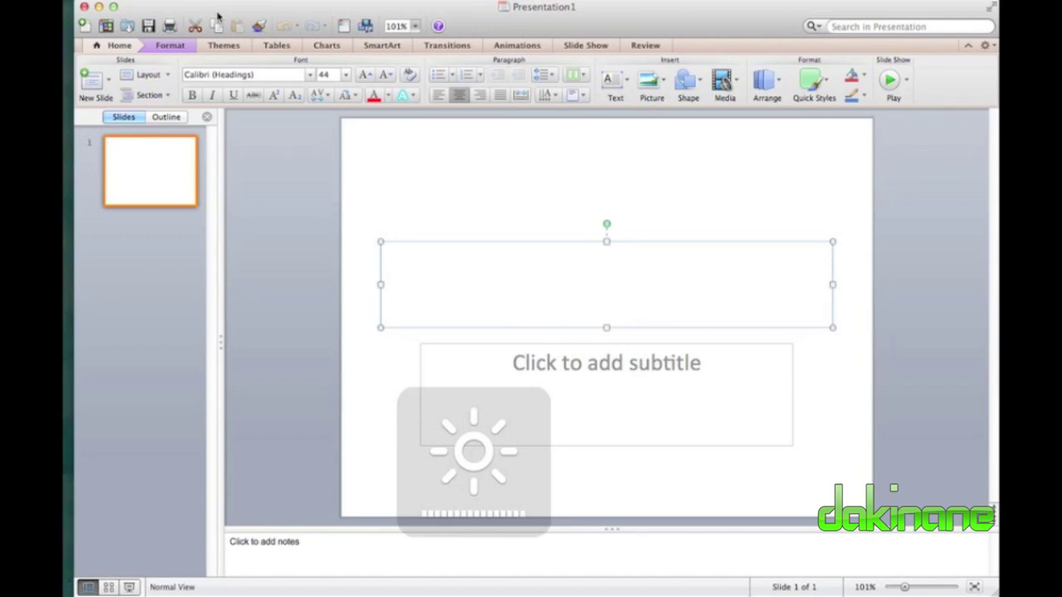
left_click(455, 186)
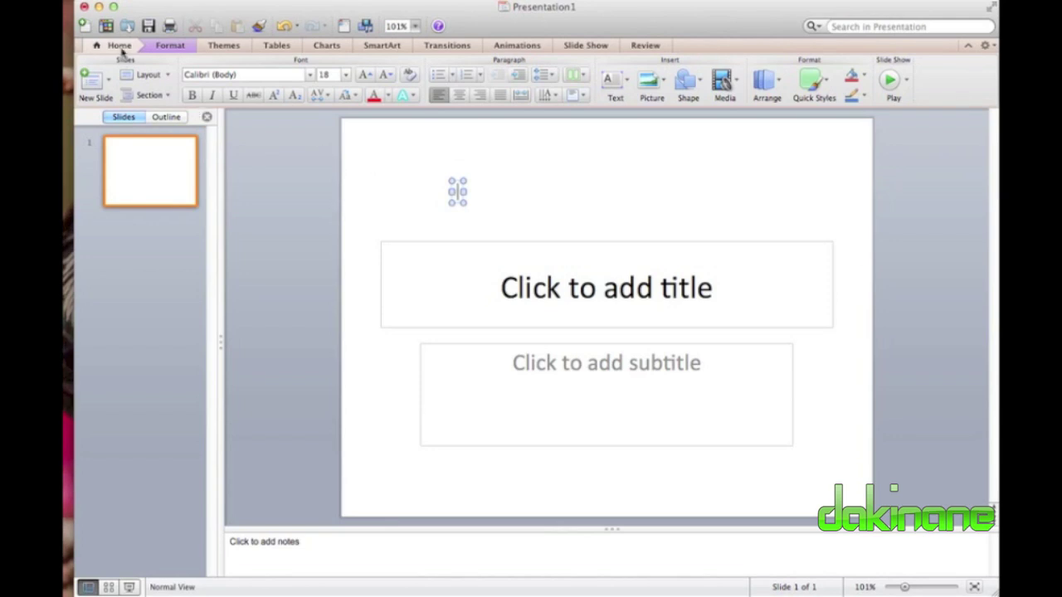
left_click(120, 46)
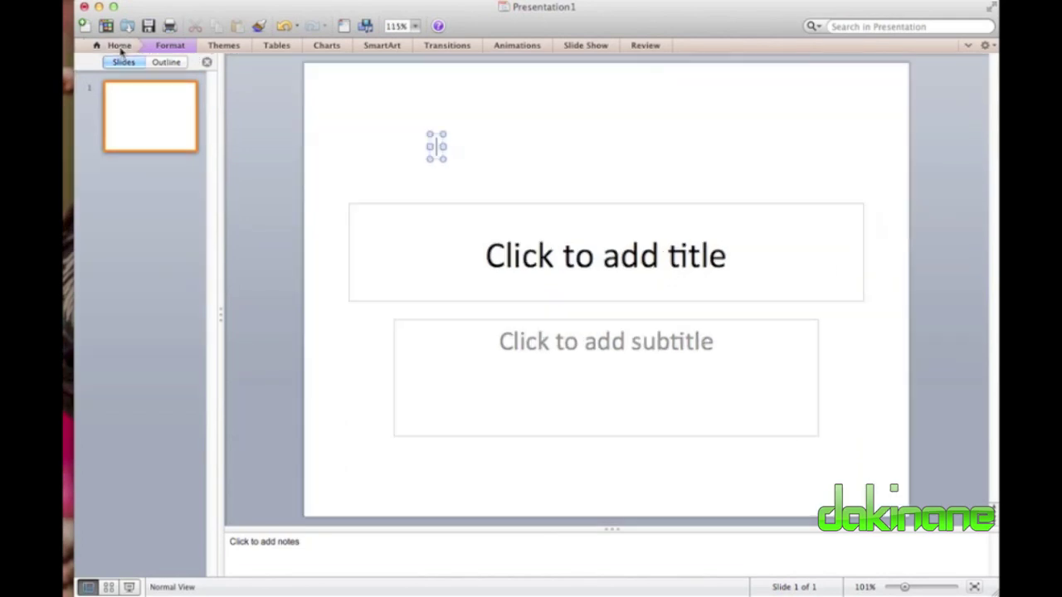
left_click(162, 45)
left_click(223, 52)
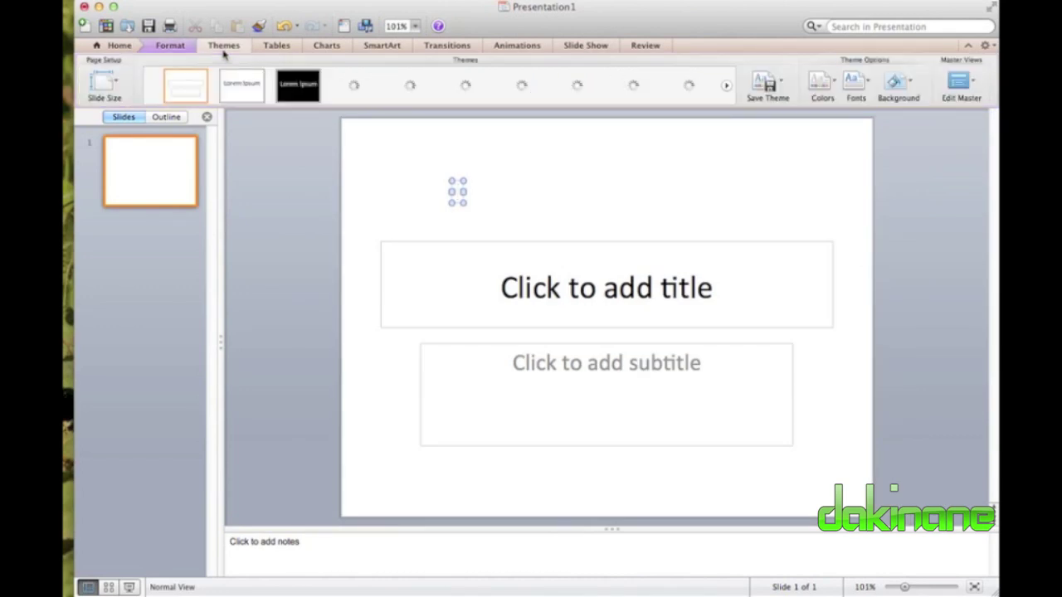
left_click(277, 52)
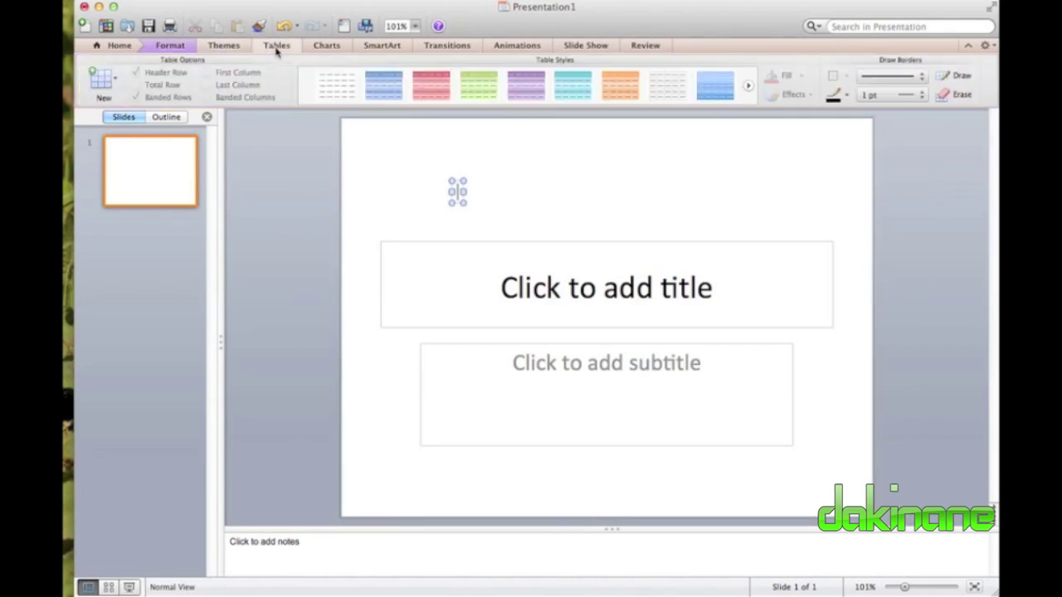
left_click(327, 46)
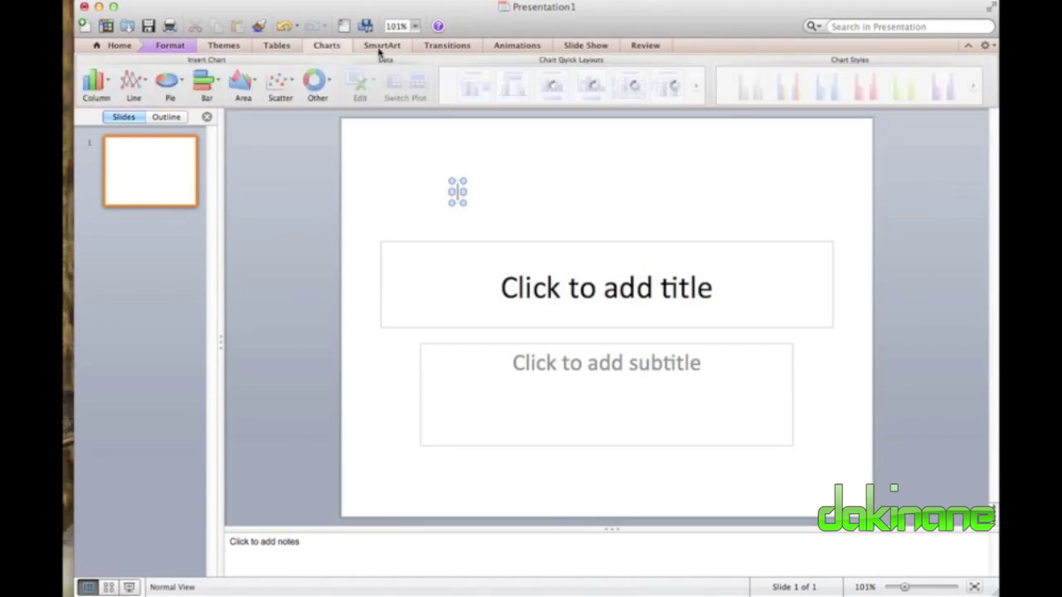
left_click(380, 48)
left_click(442, 48)
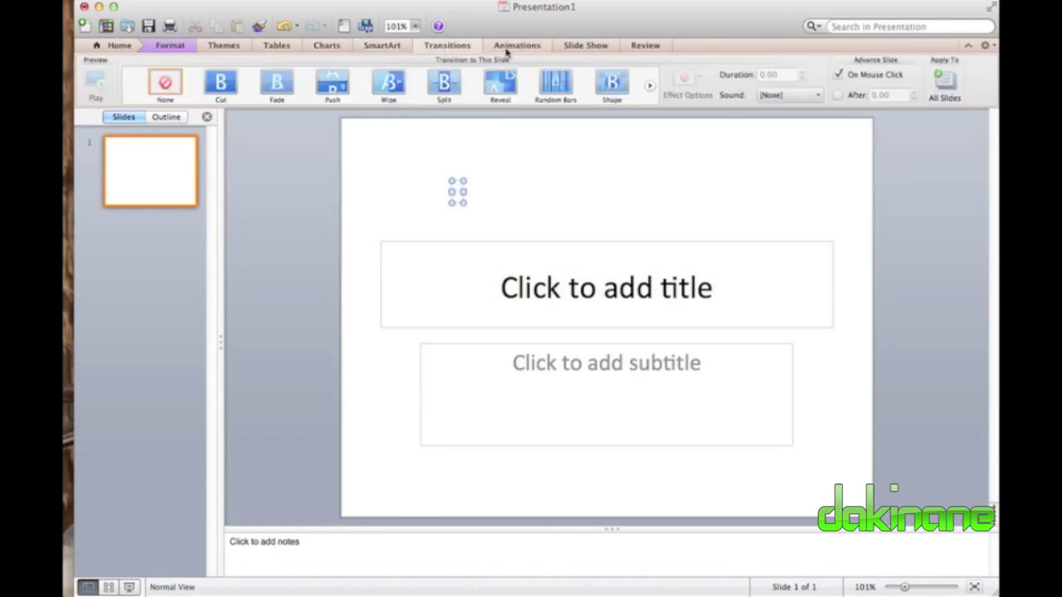
left_click(538, 48)
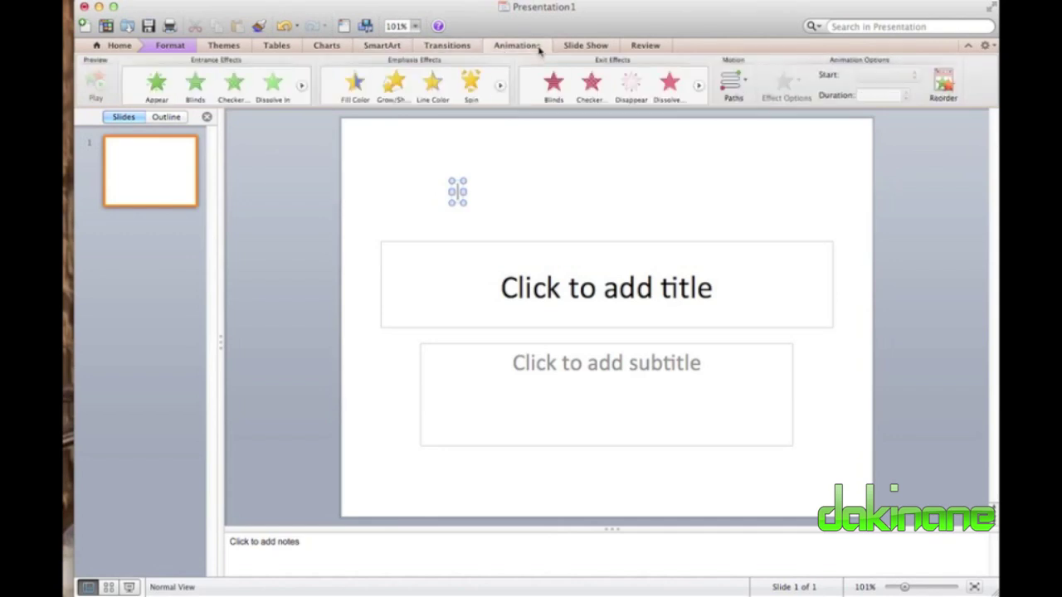
left_click(587, 49)
left_click(636, 49)
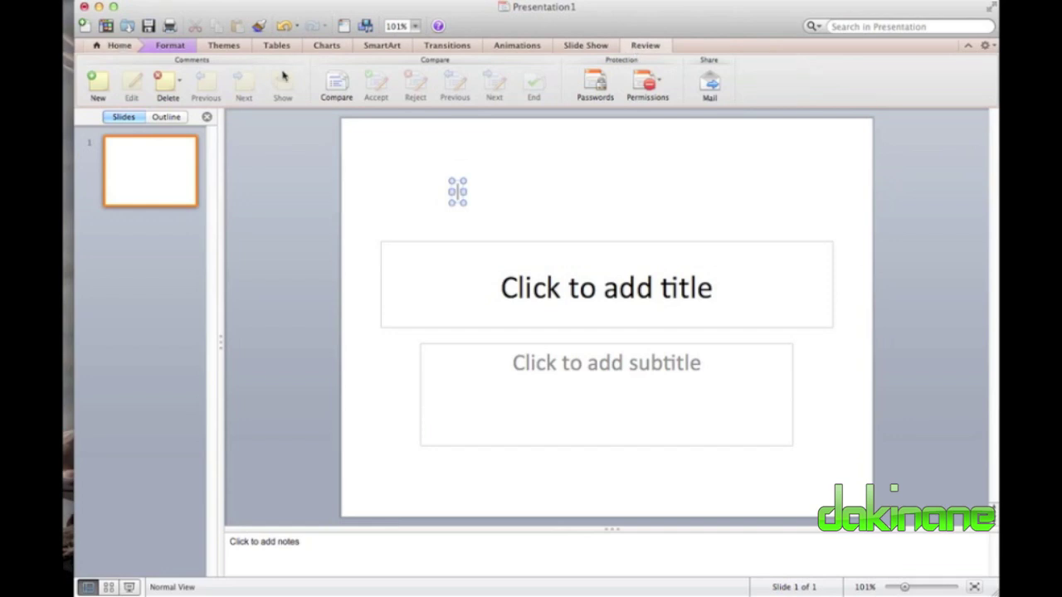
left_click(119, 45)
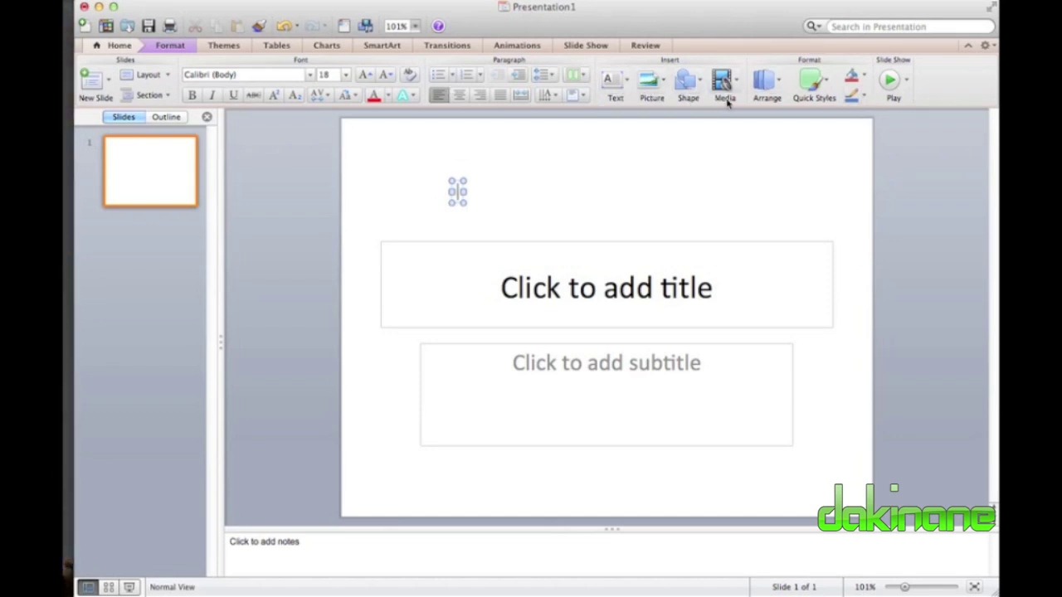
Switch slide 1 to the Blank layout, removing its title and subtitle placeholders.
left_click(783, 86)
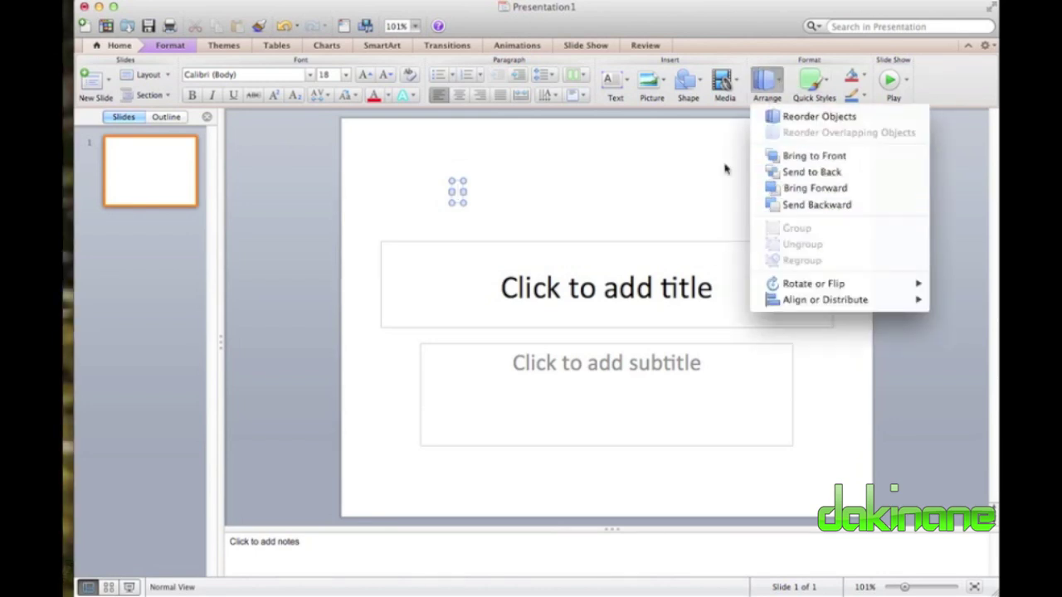
left_click(688, 170)
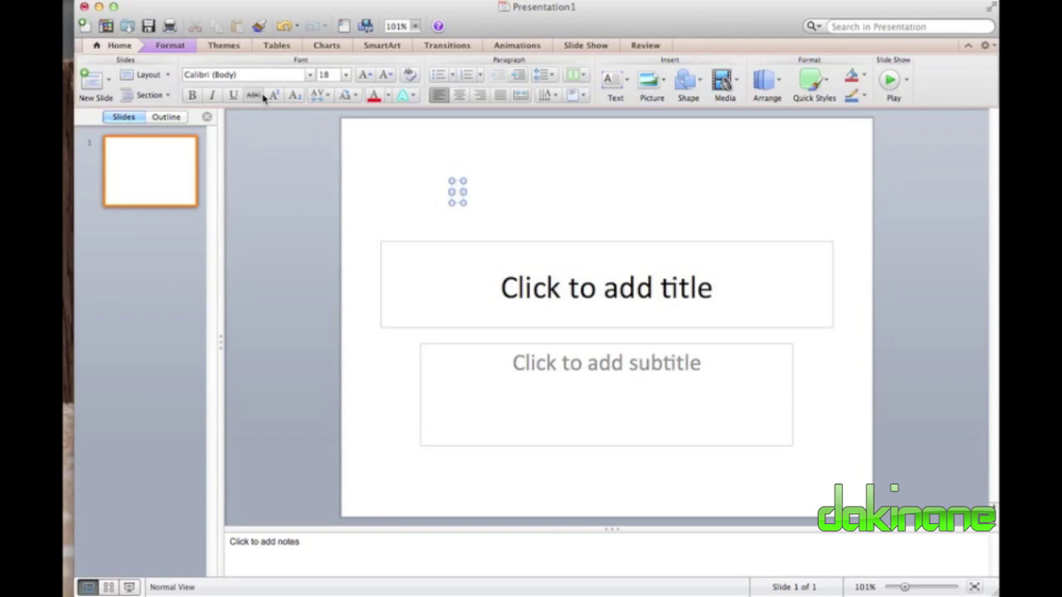
left_click(166, 76)
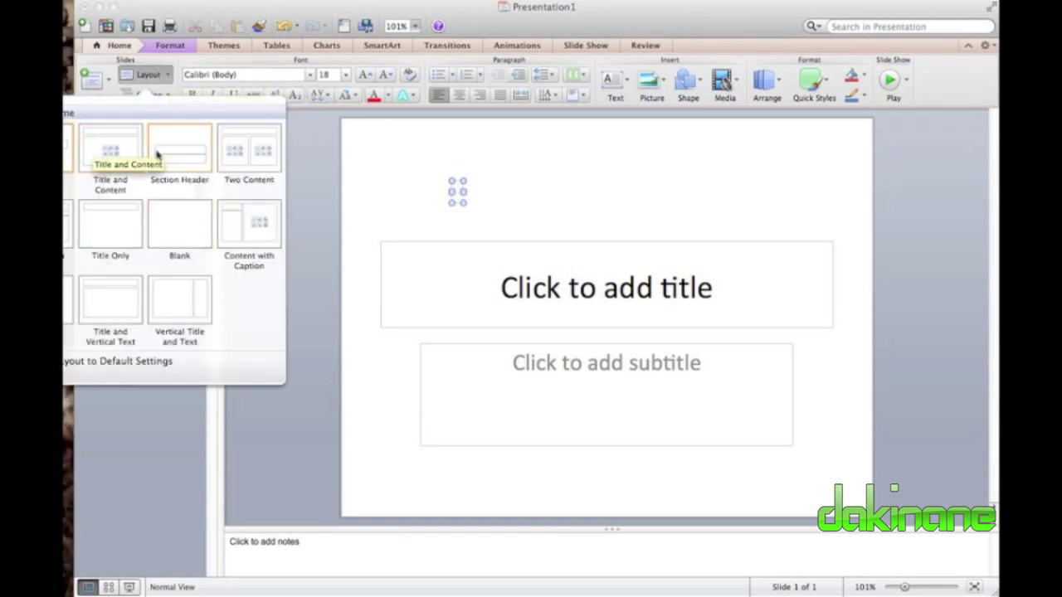
left_click(185, 229)
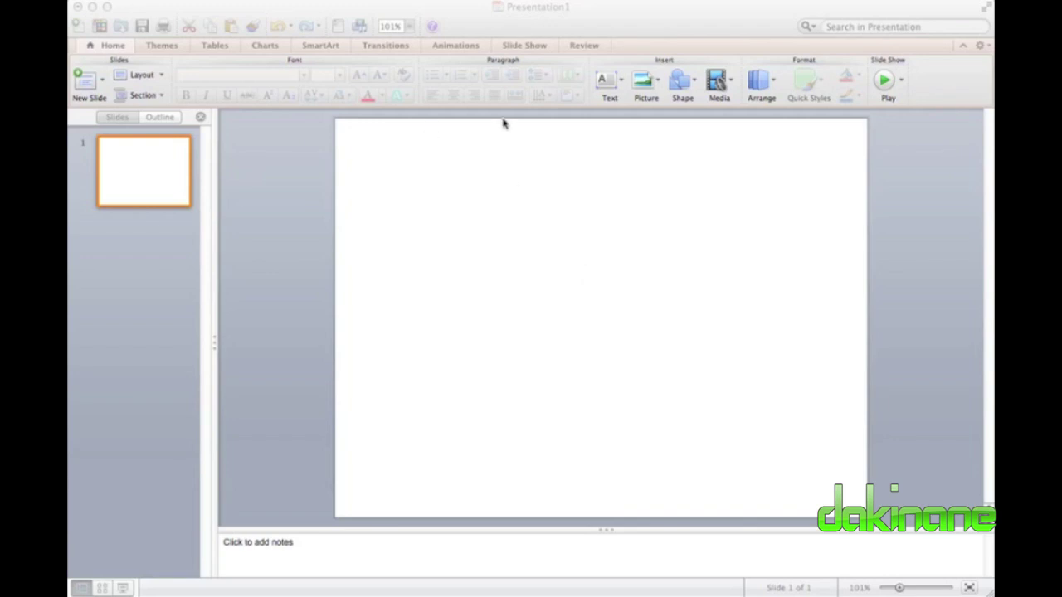
Add a text box near the slide's top reading 'This is My Title box' in 24 pt bold.
left_click(595, 132)
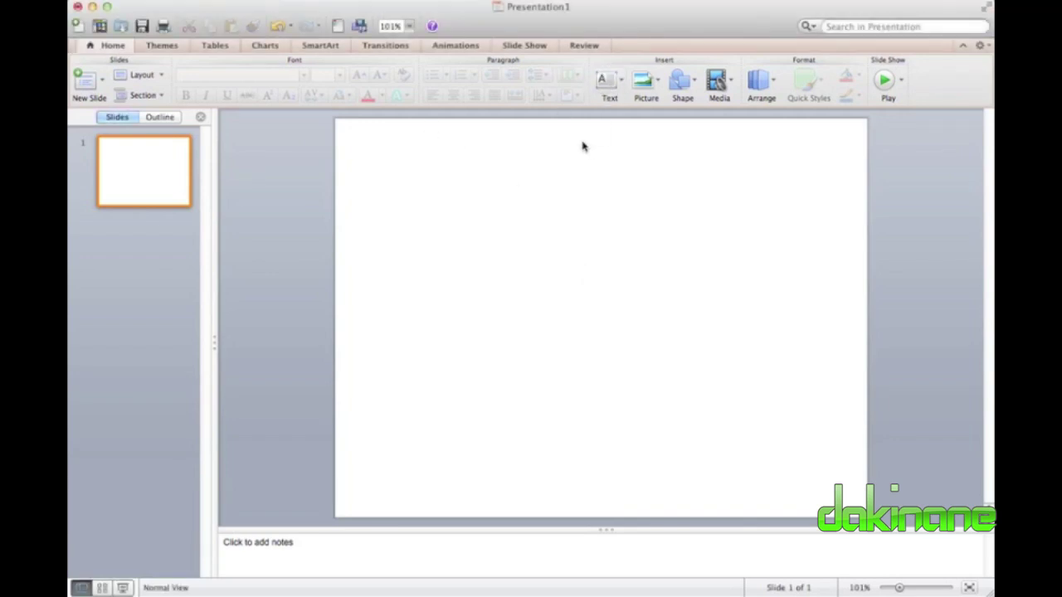
left_click(608, 83)
left_click(631, 116)
left_click(578, 162)
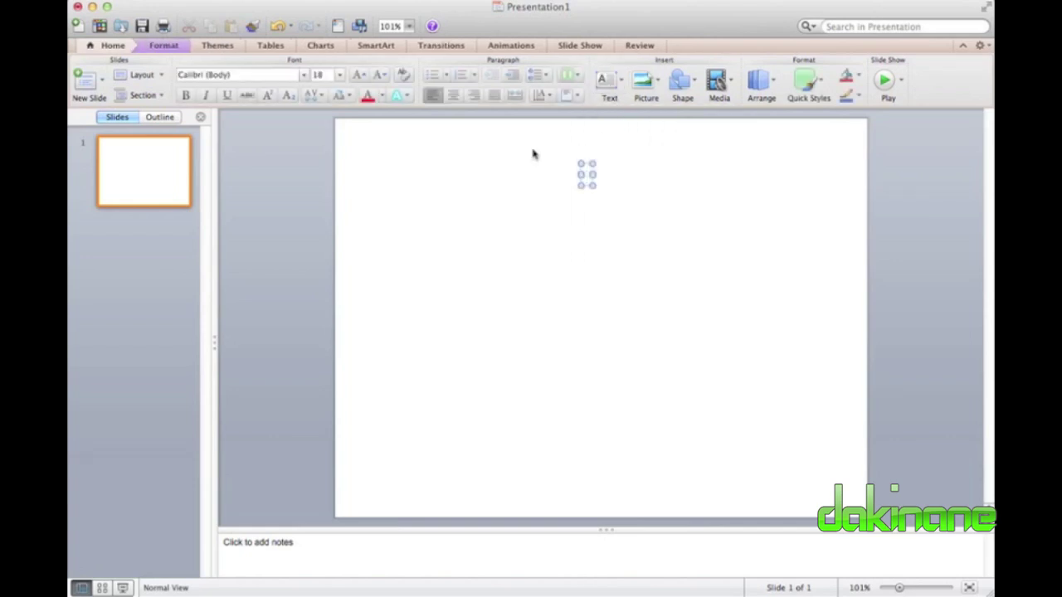
left_click(339, 75)
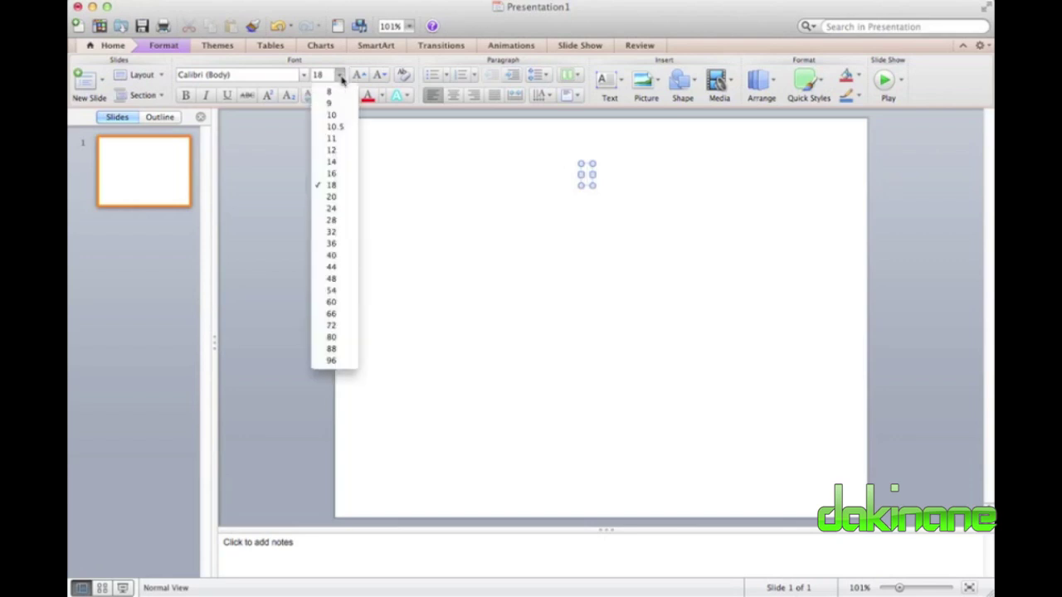
left_click(332, 209)
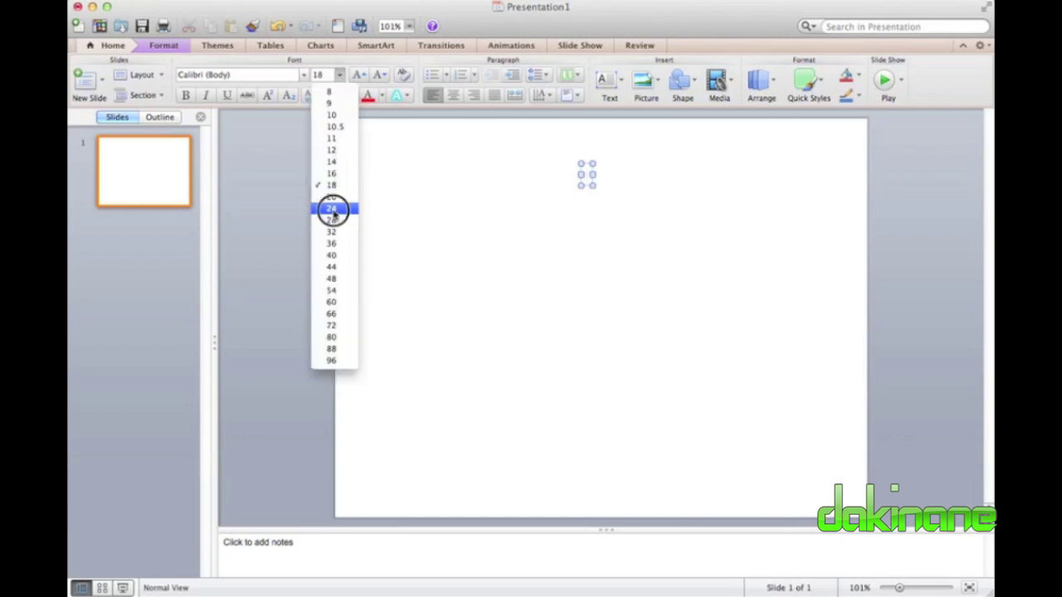
left_click(185, 94)
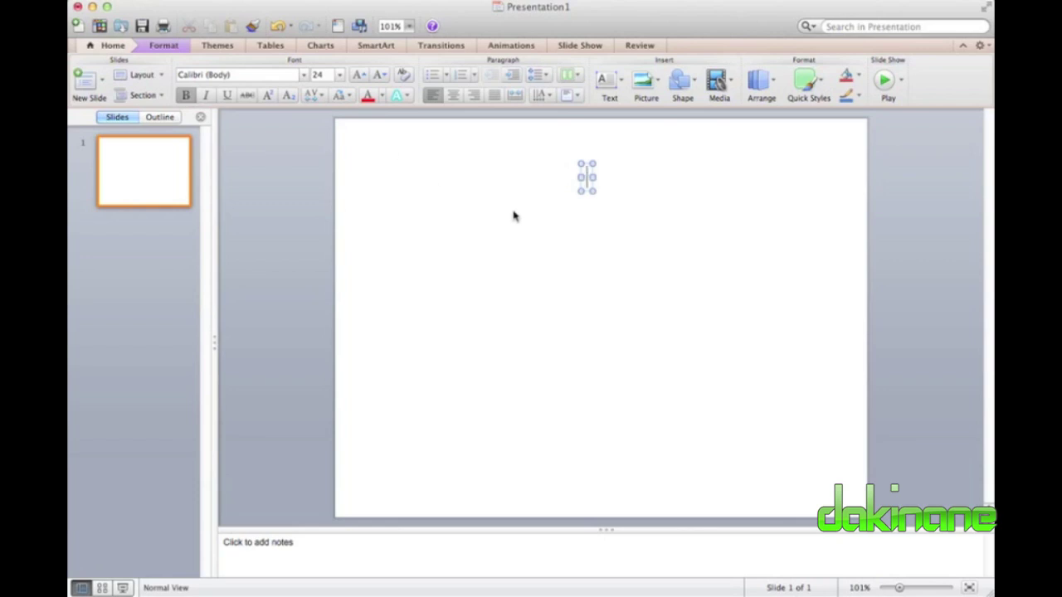
type("This is myt")
key("BackSpace")
key("BackSpace")
key("BackSpace")
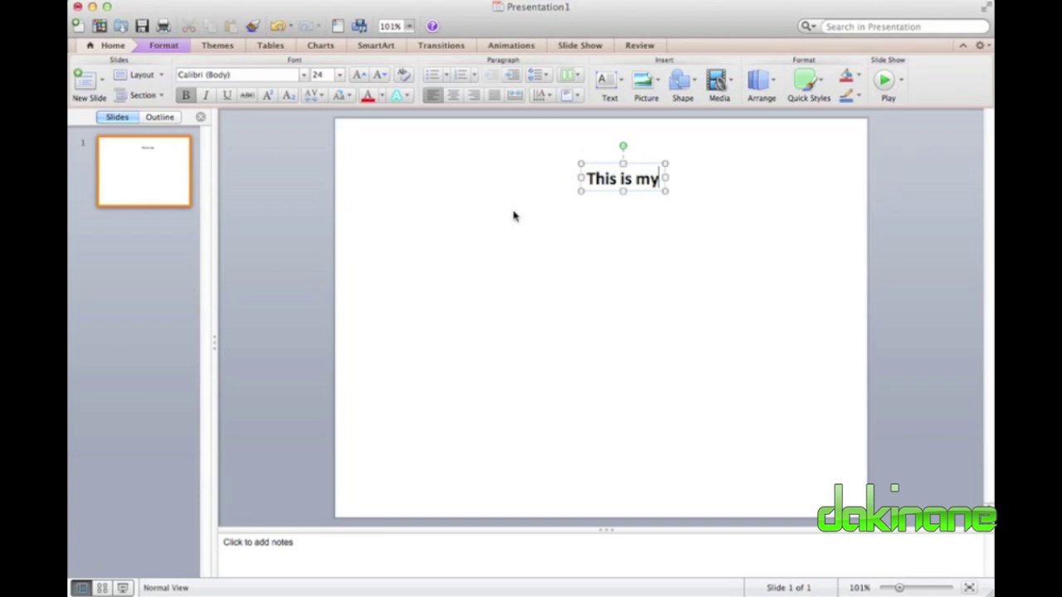
type("My T")
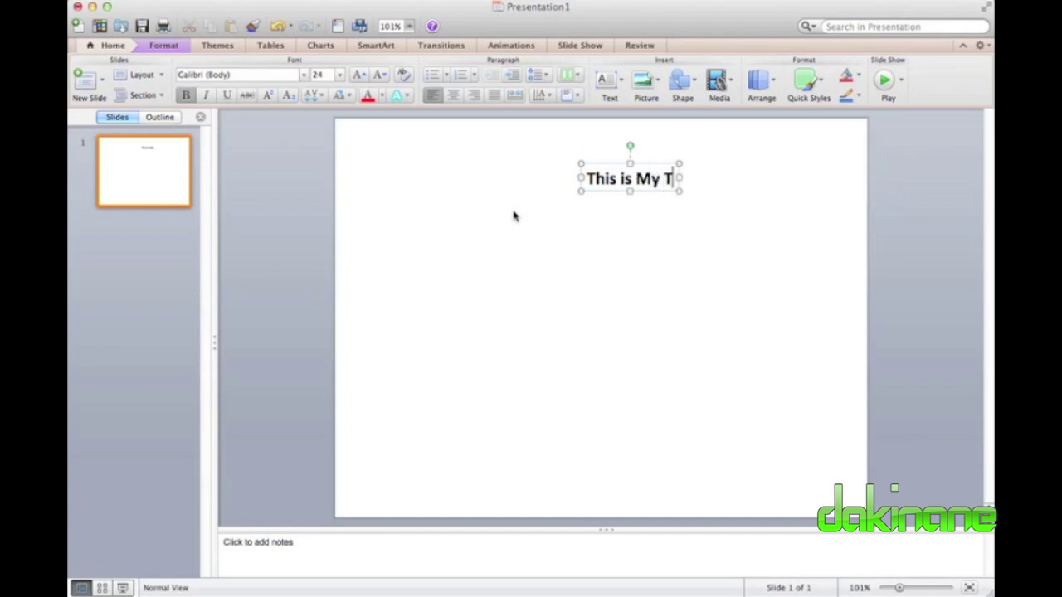
type("itle")
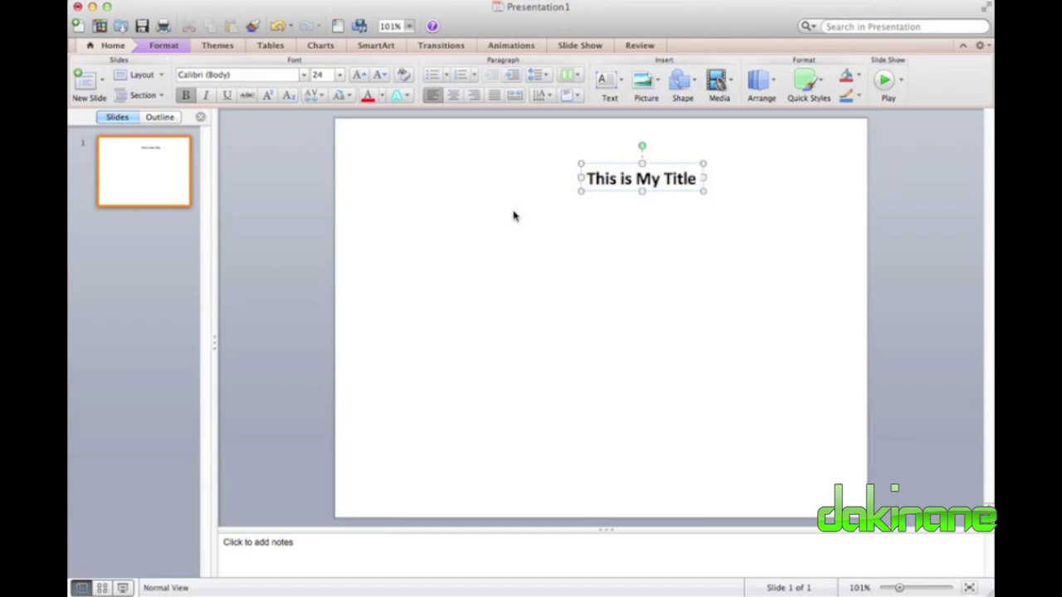
type(" box")
Drag the title box up toward the top of the slide.
left_click(592, 231)
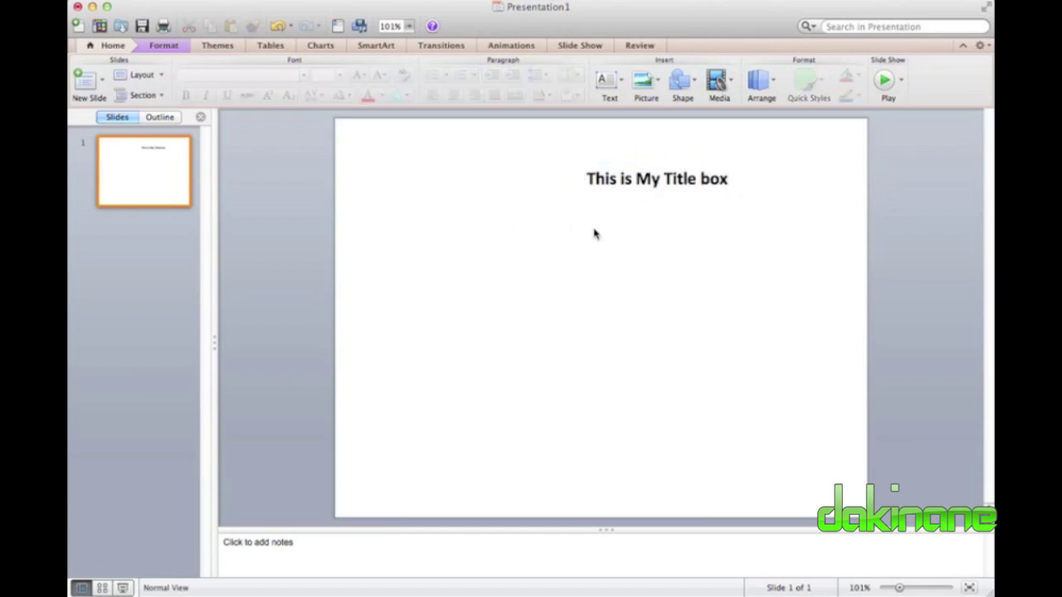
left_click(663, 191)
left_click_drag(688, 163, 612, 139)
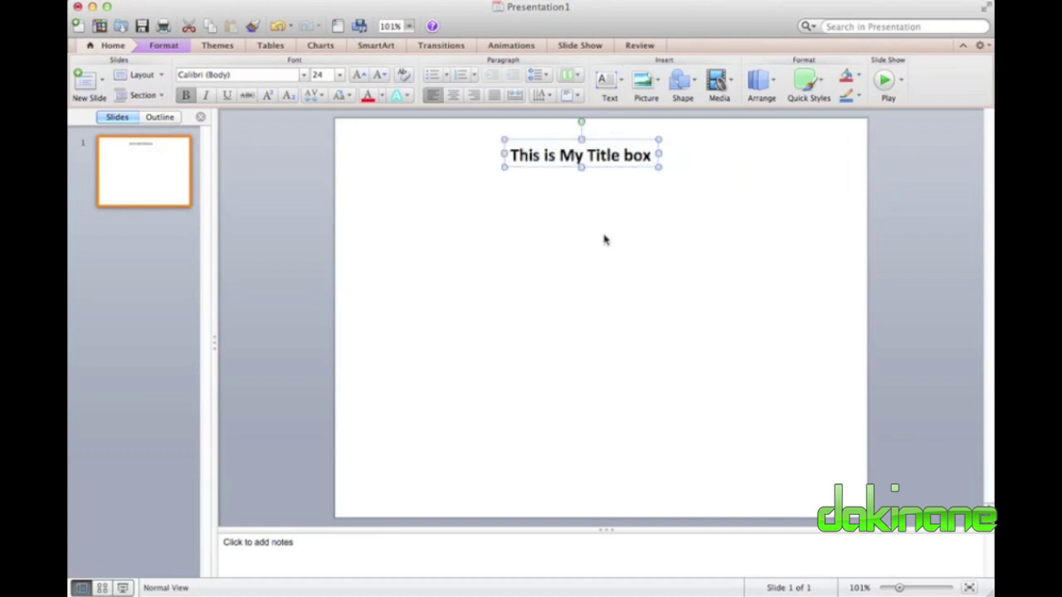
left_click(379, 159)
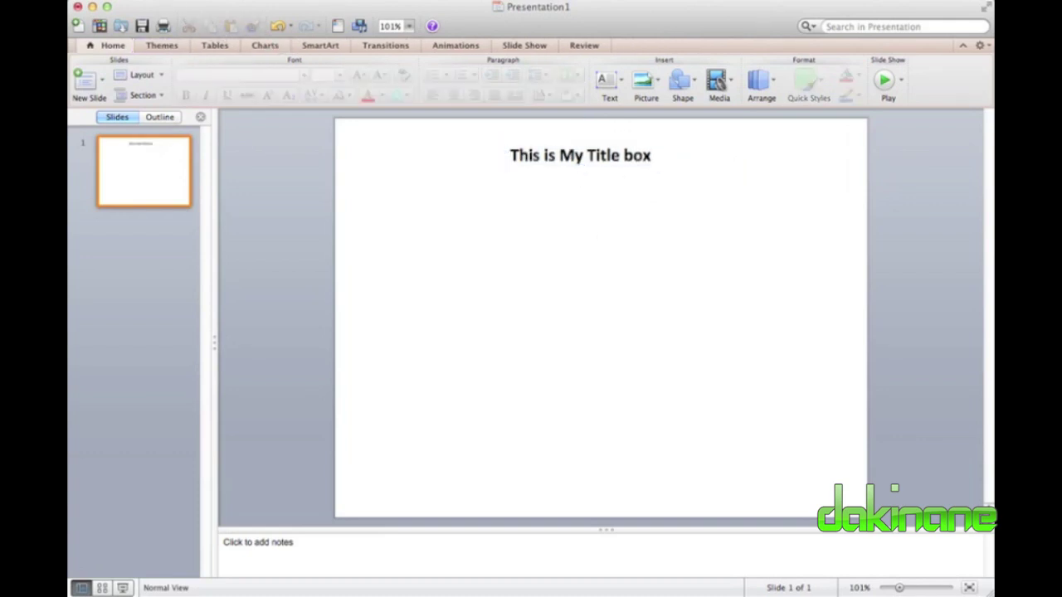
Turn on static alignment guides across the slide.
left_click(129, 0)
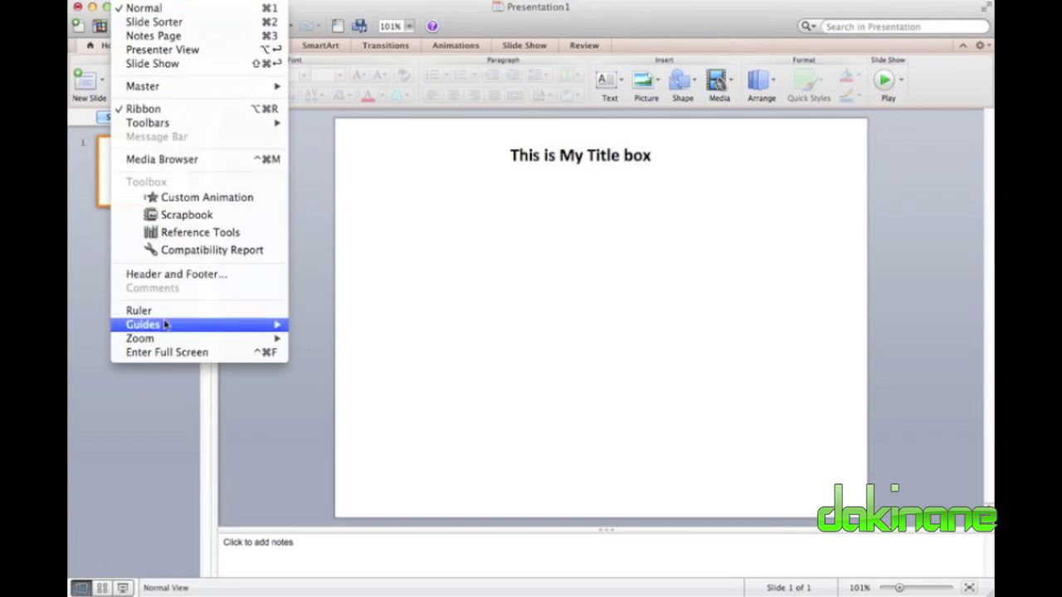
mouse_move(165, 325)
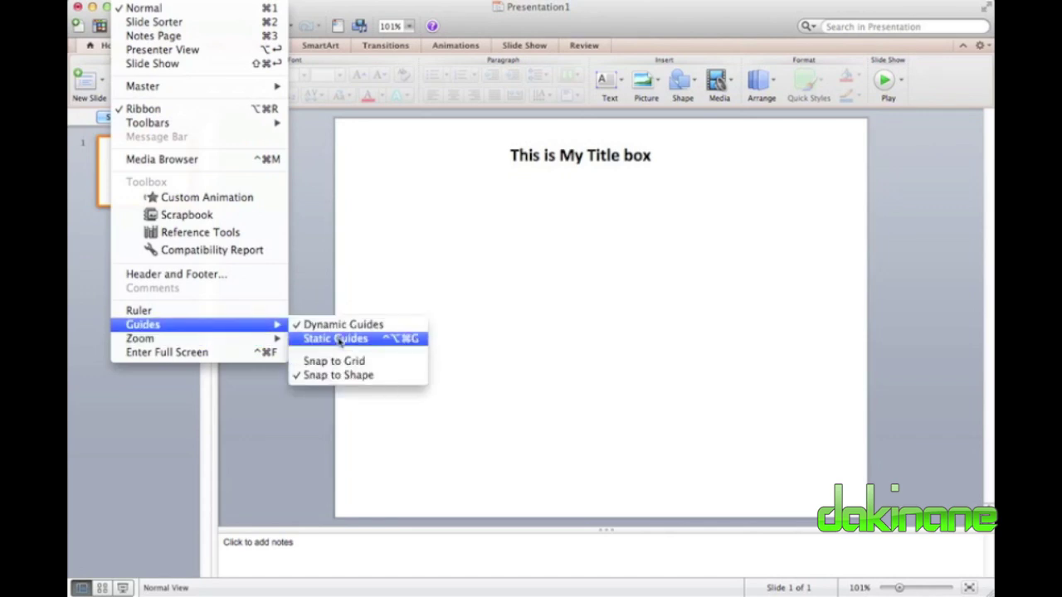
left_click(338, 340)
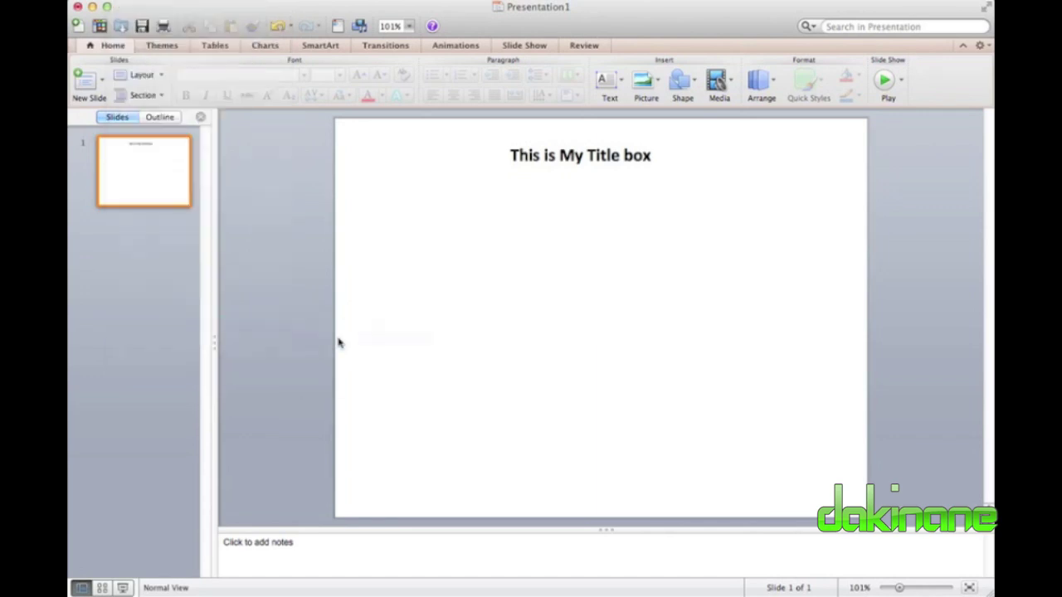
Nudge the title box right until it sits centred on the vertical guide.
left_click(626, 155)
left_click(632, 141)
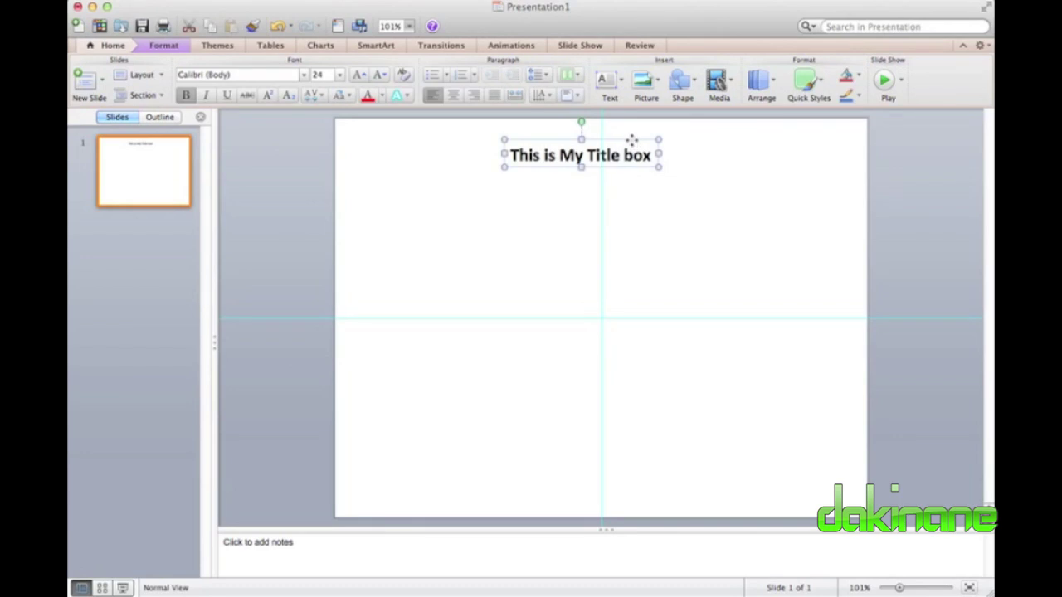
key("Right")
key("Right")
key("Right")
key("Right")
key("Right")
key("Right")
key("Right")
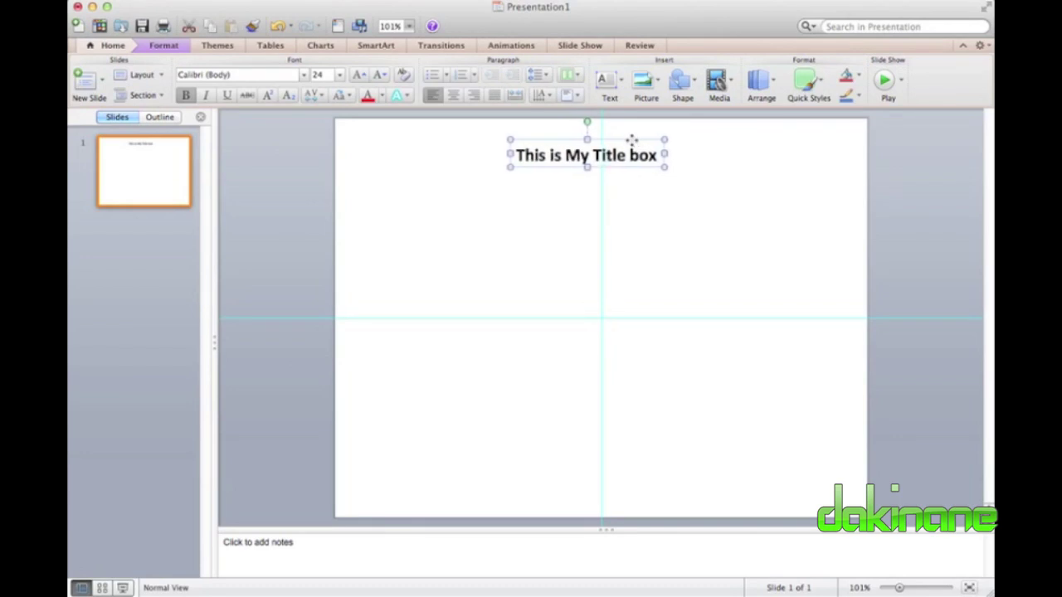
key("Right")
key("Right")
key("Right")
key("Right")
key("Right")
key("Right")
key("Right")
key("Right")
key("Right")
key("Right")
key("Right")
key("Right")
key("Right")
key("Right")
key("Right")
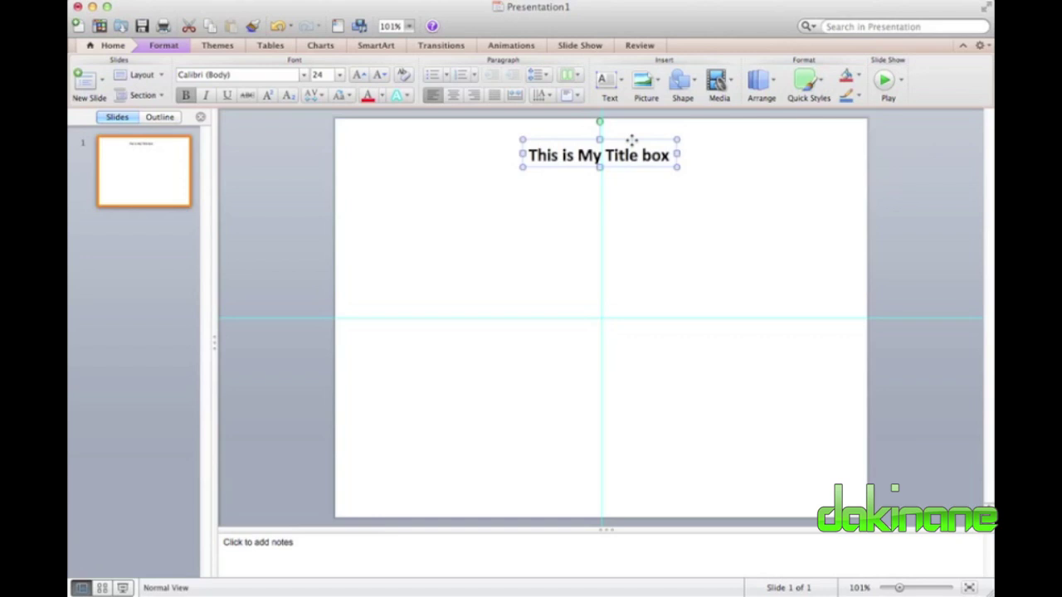
key("Right")
key("Right")
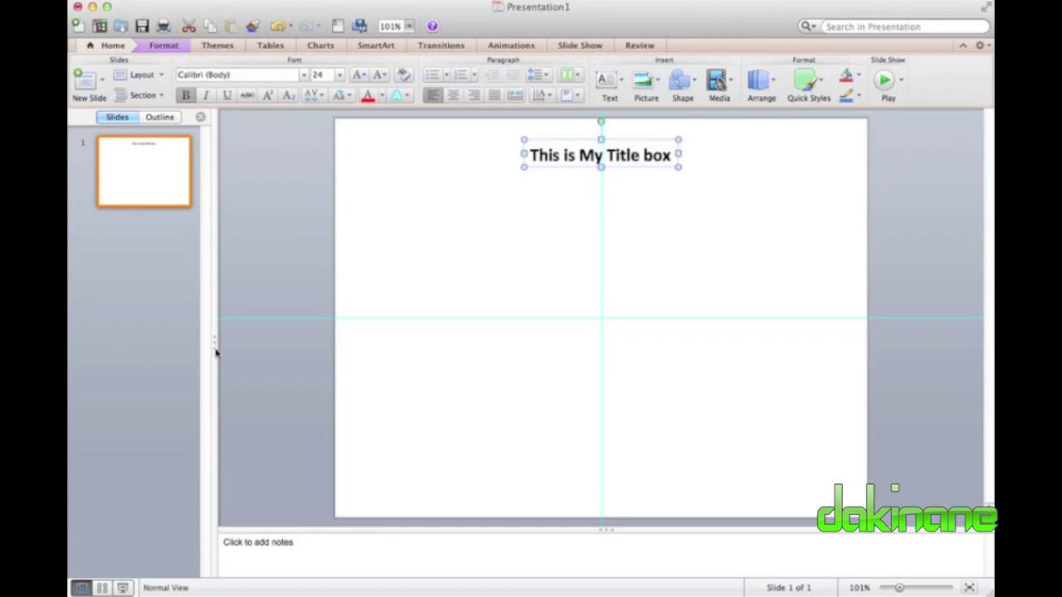
left_click(470, 247)
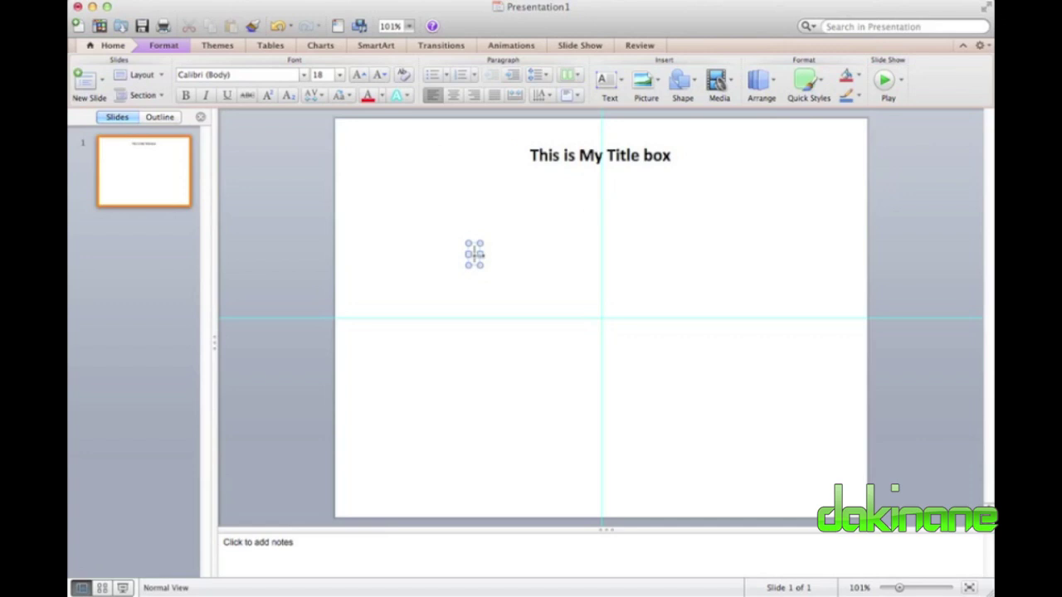
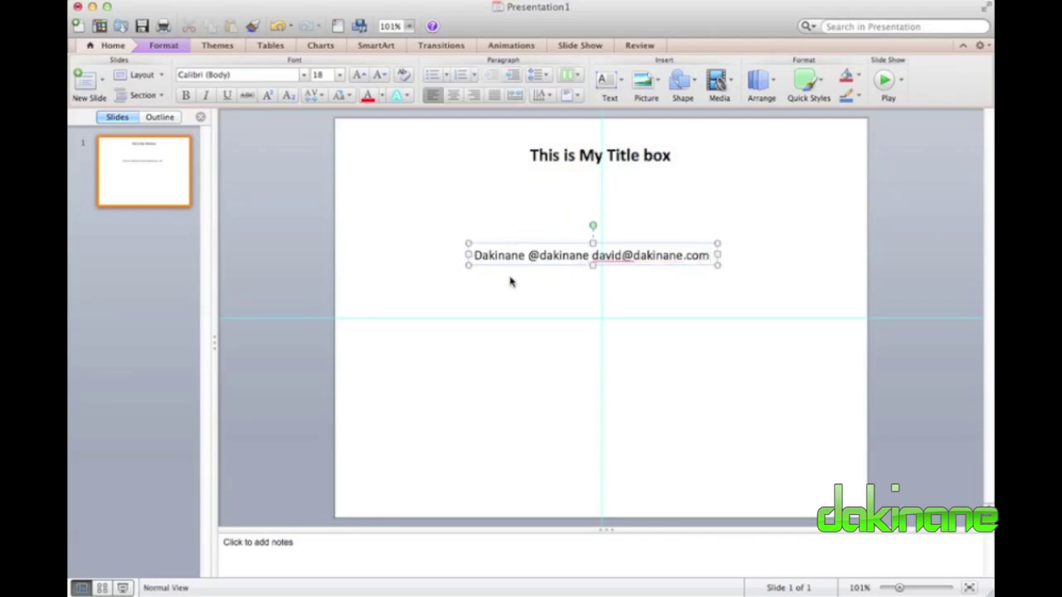
Type the author's name, social handle and e-mail address as a contact line below the title.
left_click(551, 289)
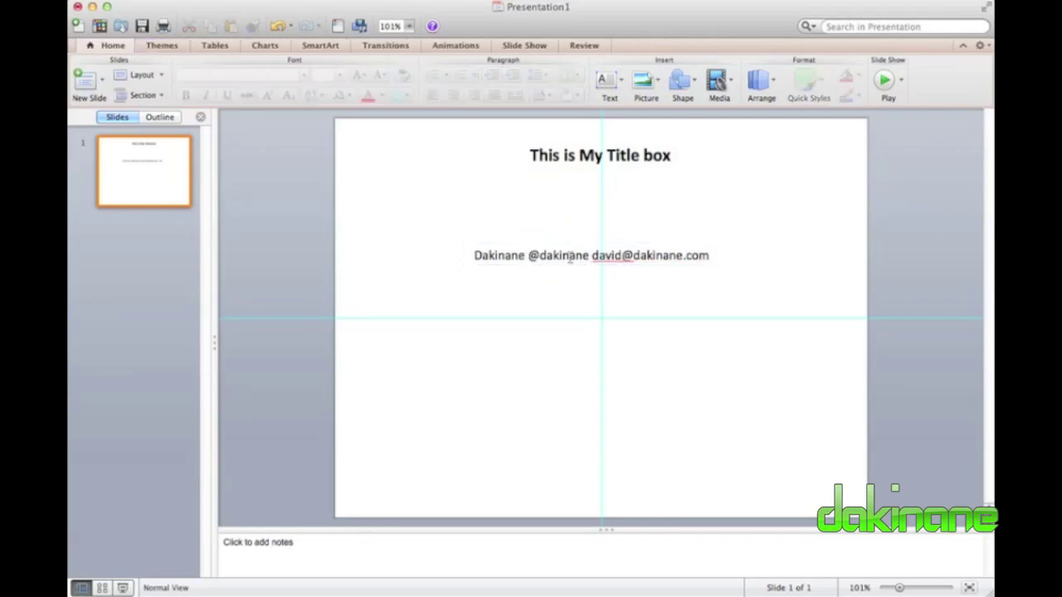
left_click_drag(710, 255, 633, 256)
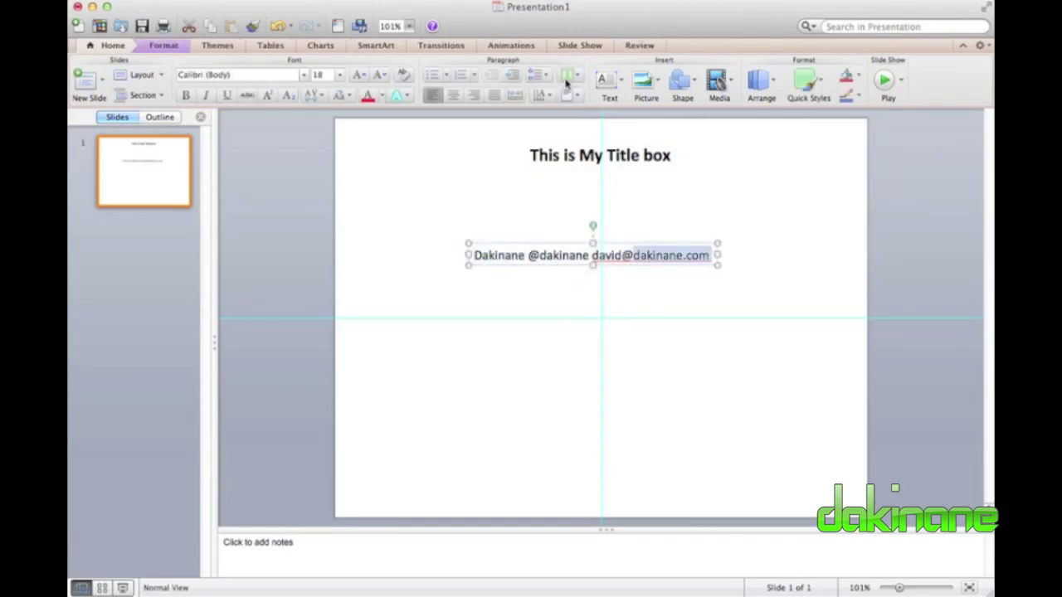
Colour the whole contact line light grey and drag it toward the slide's bottom-left.
left_click(382, 97)
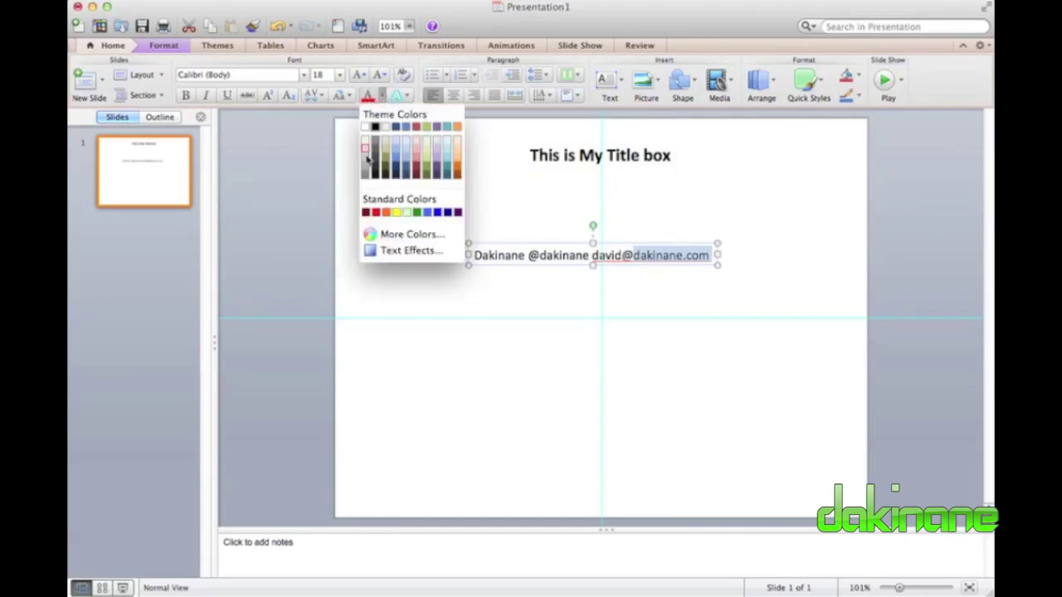
left_click(367, 165)
left_click(438, 193)
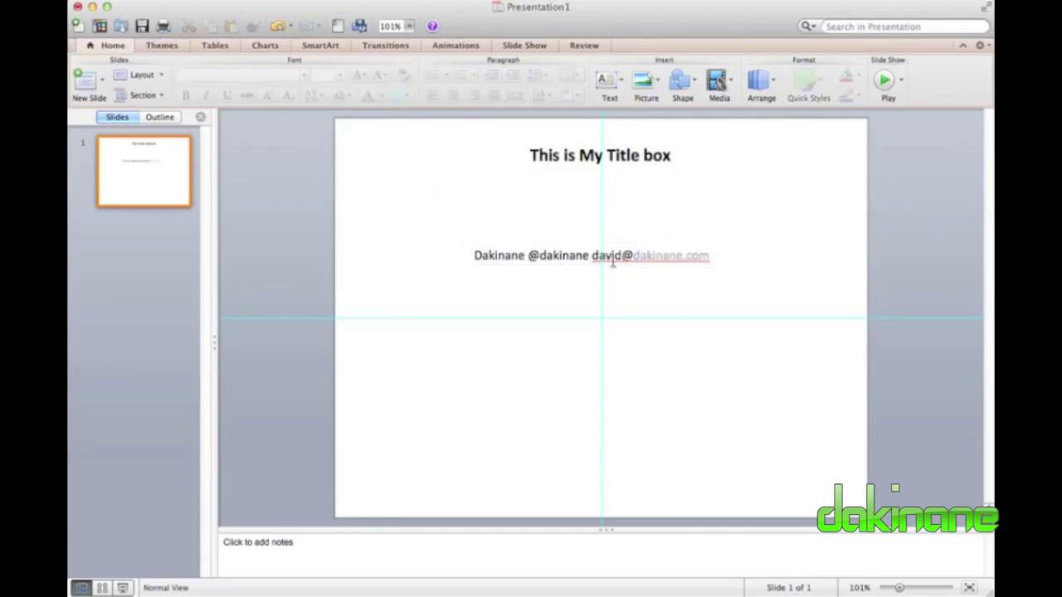
left_click_drag(634, 256, 468, 255)
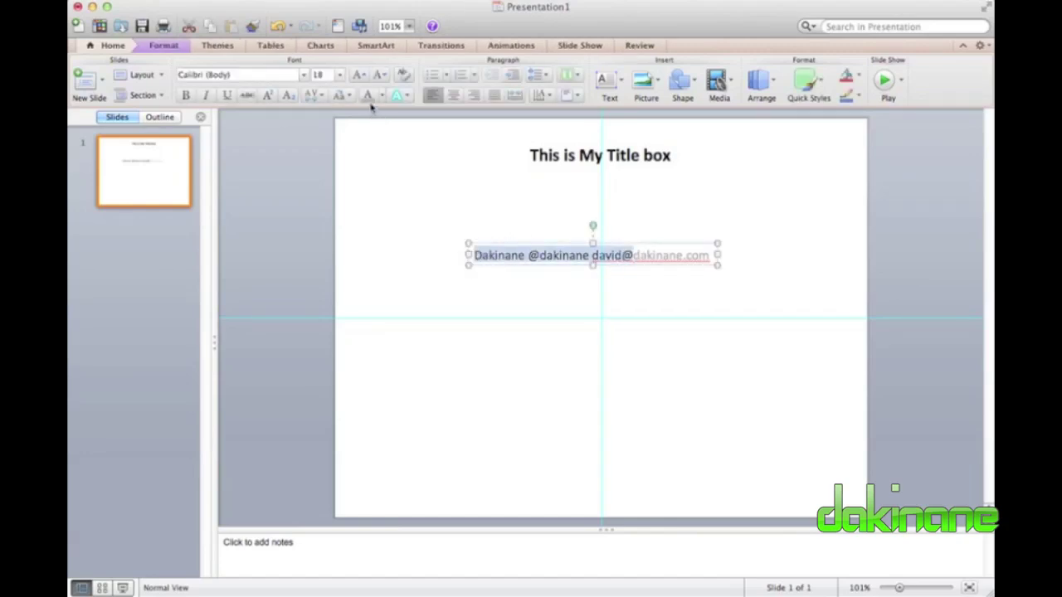
left_click(367, 95)
left_click(432, 171)
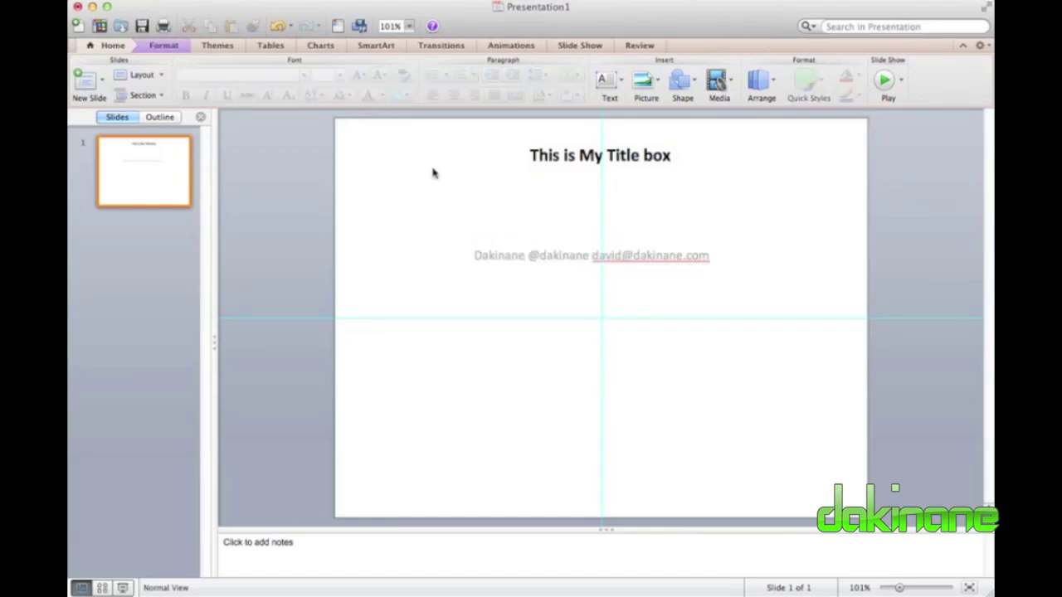
left_click(570, 255)
left_click_drag(575, 244, 448, 486)
Drop the grey contact line in the bottom-left corner and select slide 1.
left_click(439, 435)
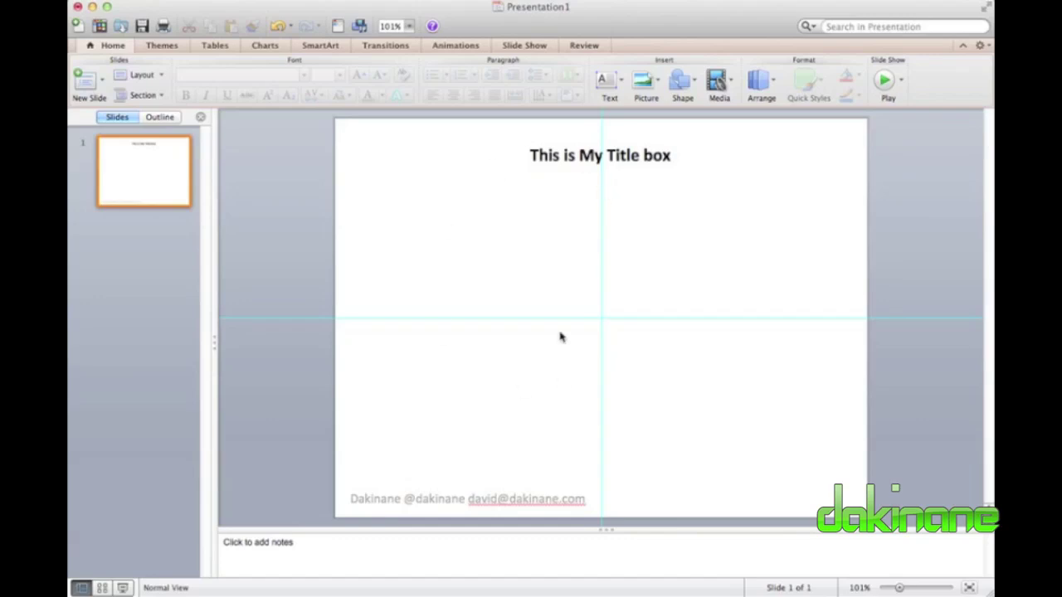
left_click(160, 170)
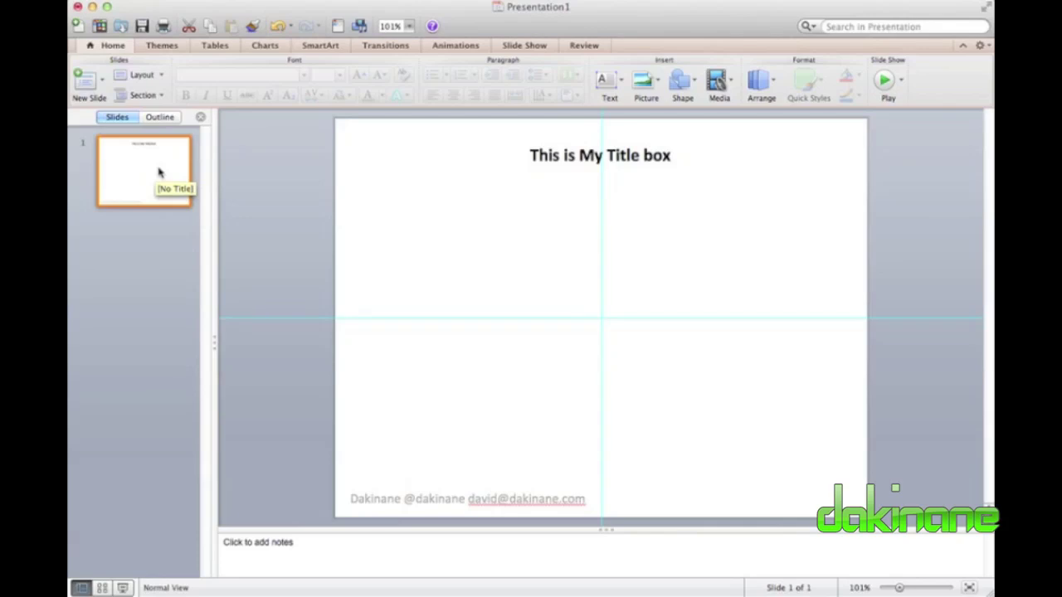
Duplicate slide 1 into seven identical slides, then display slide 3.
key("super+v")
key("super+v")
key("super+v")
key("super+v")
key("super+v")
key("super+v")
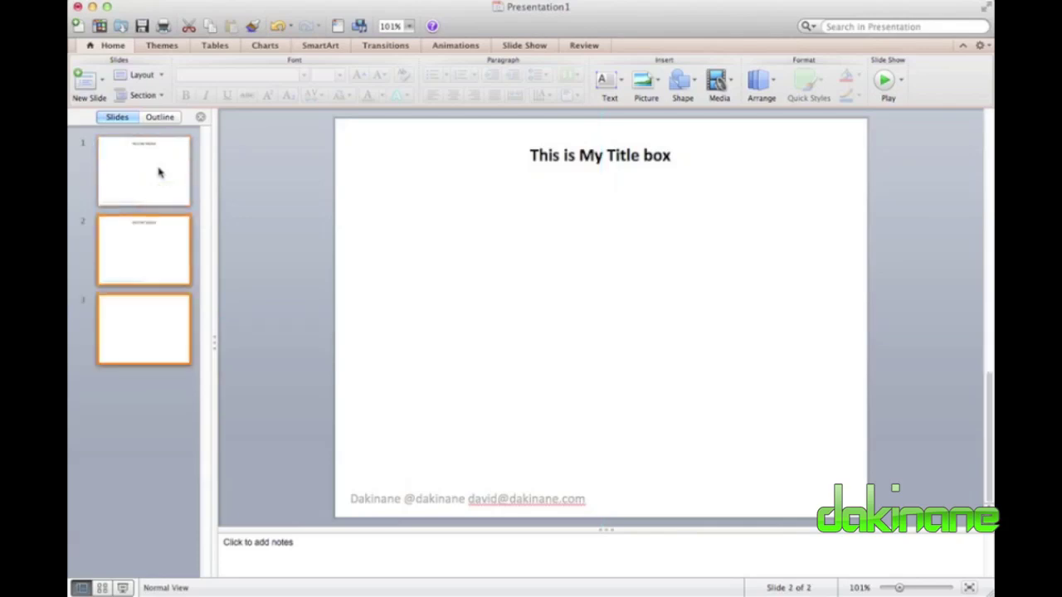
left_click(165, 234)
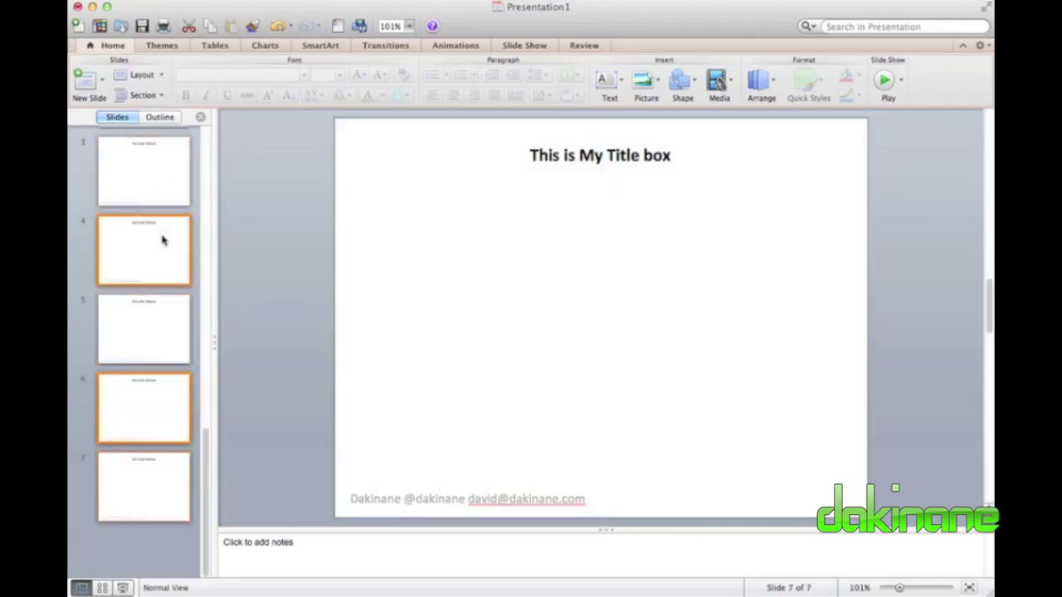
left_click(154, 331)
left_click(152, 467)
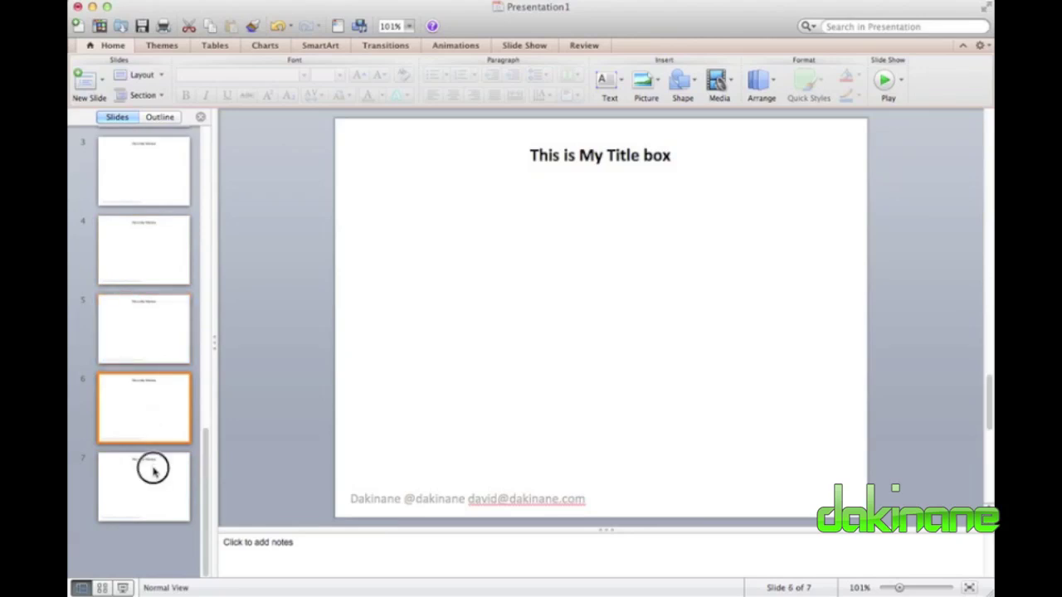
left_click(154, 172)
left_click(153, 257)
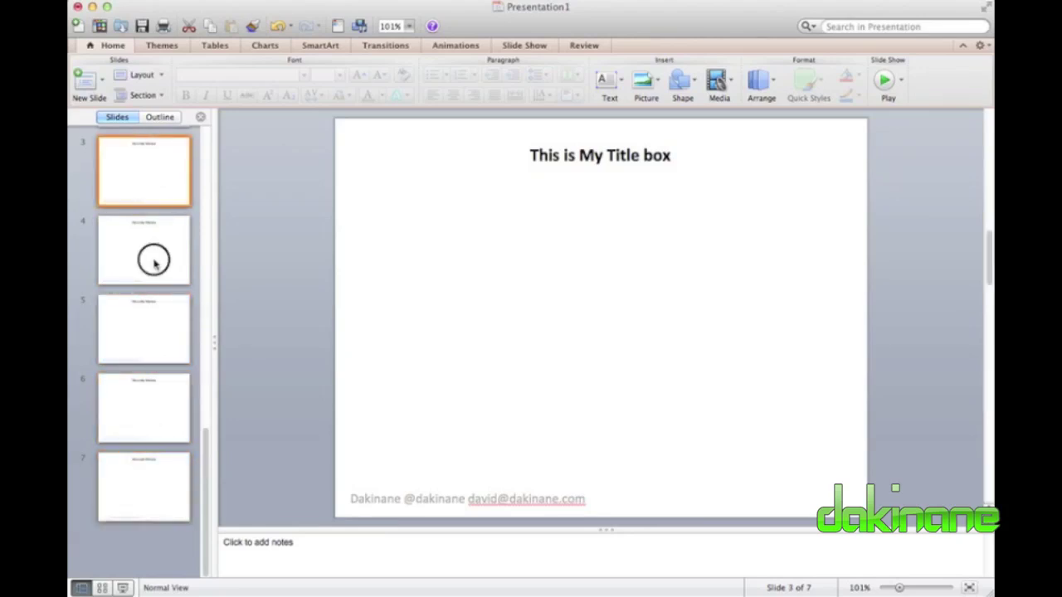
left_click(153, 323)
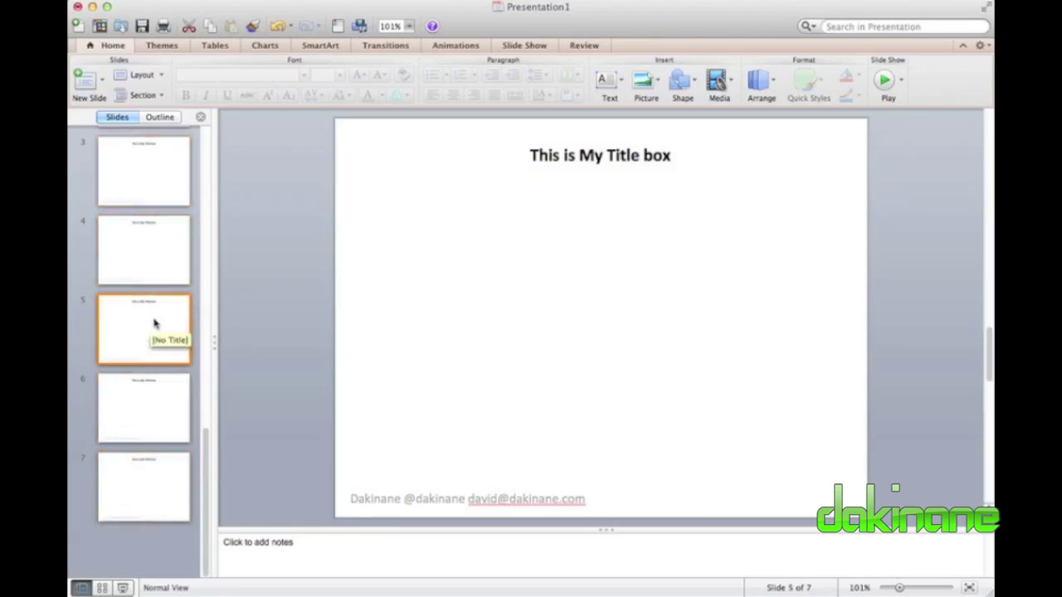
key("alt+F9")
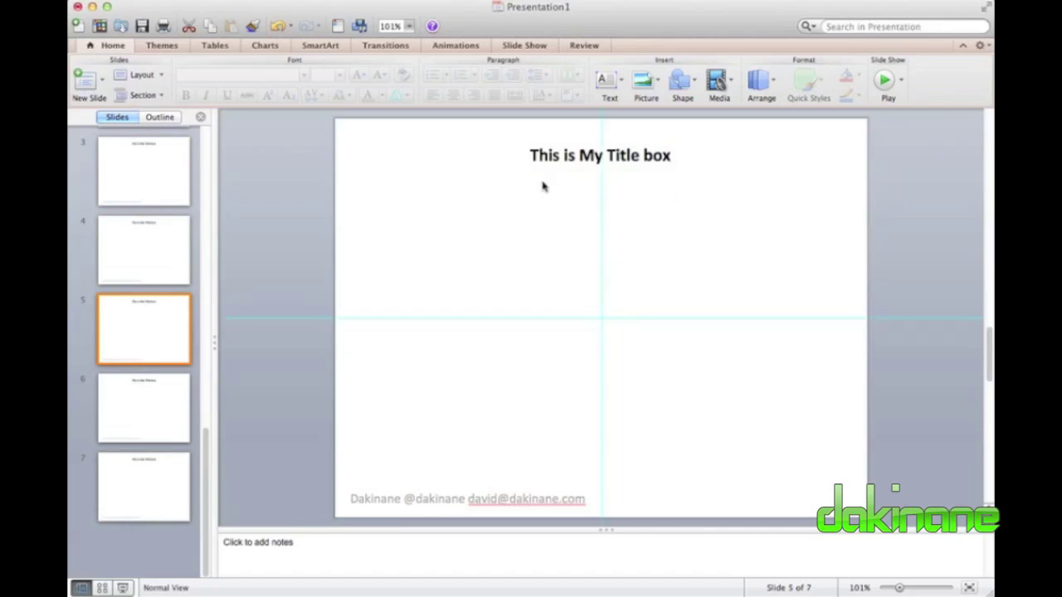
left_click(543, 187)
left_click(182, 166)
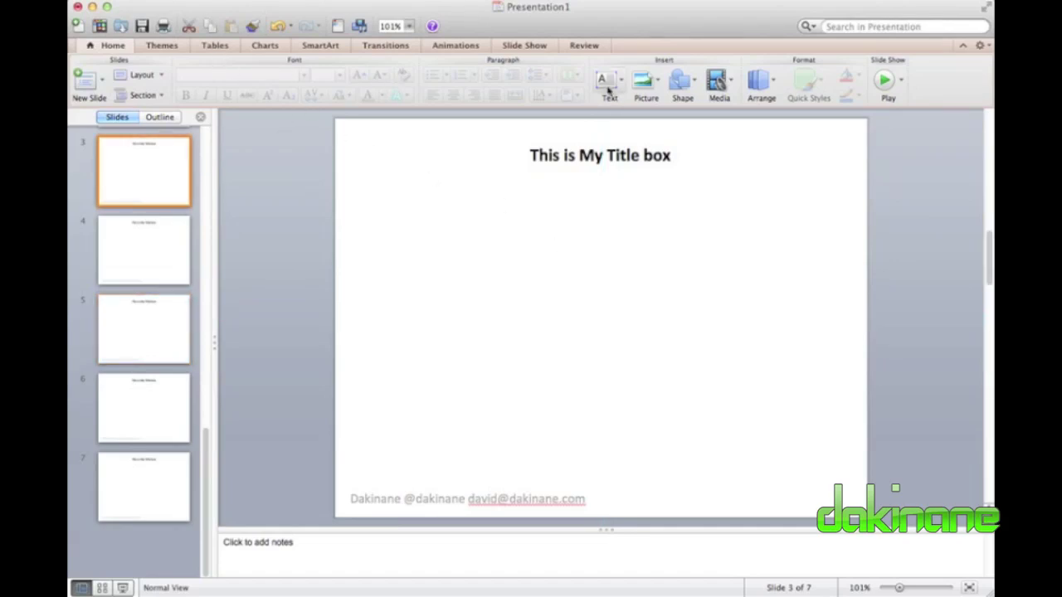
Insert baby-with-tv-remote.jpg from the wpa images folder onto slide 3.
left_click(646, 90)
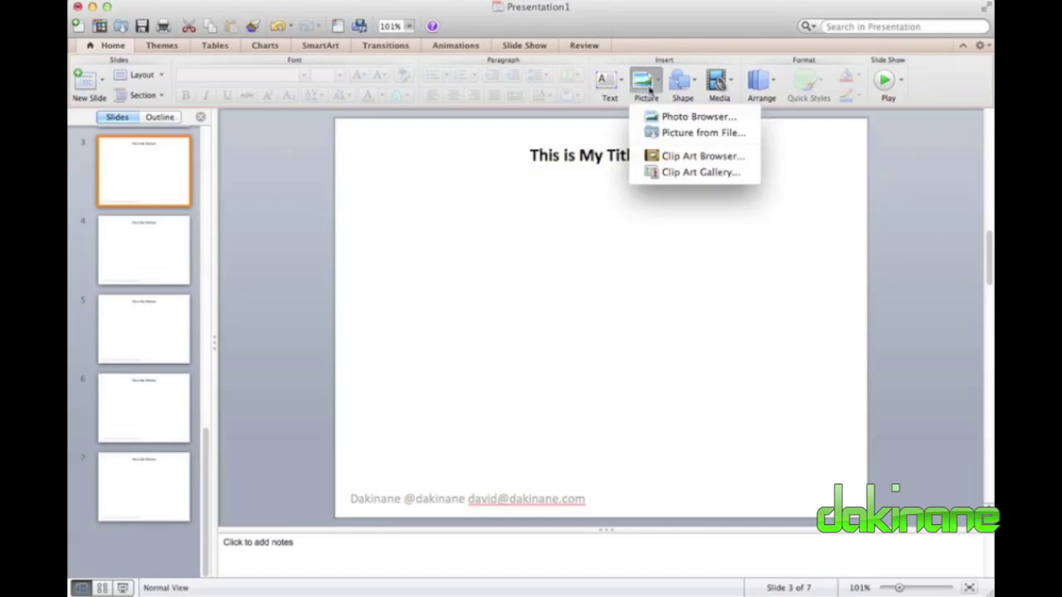
left_click(667, 133)
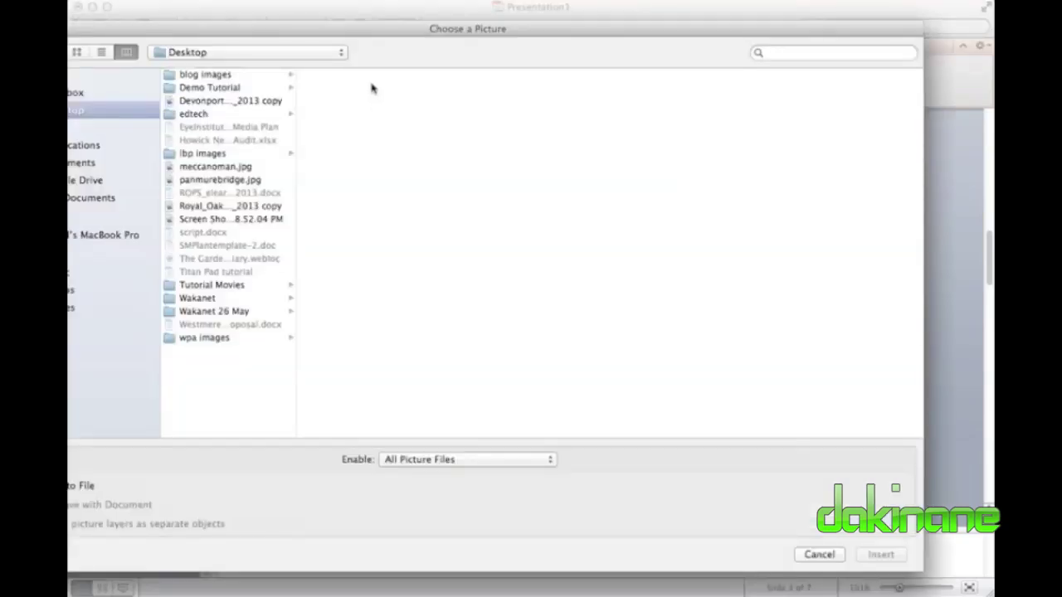
left_click_drag(381, 28, 512, 21)
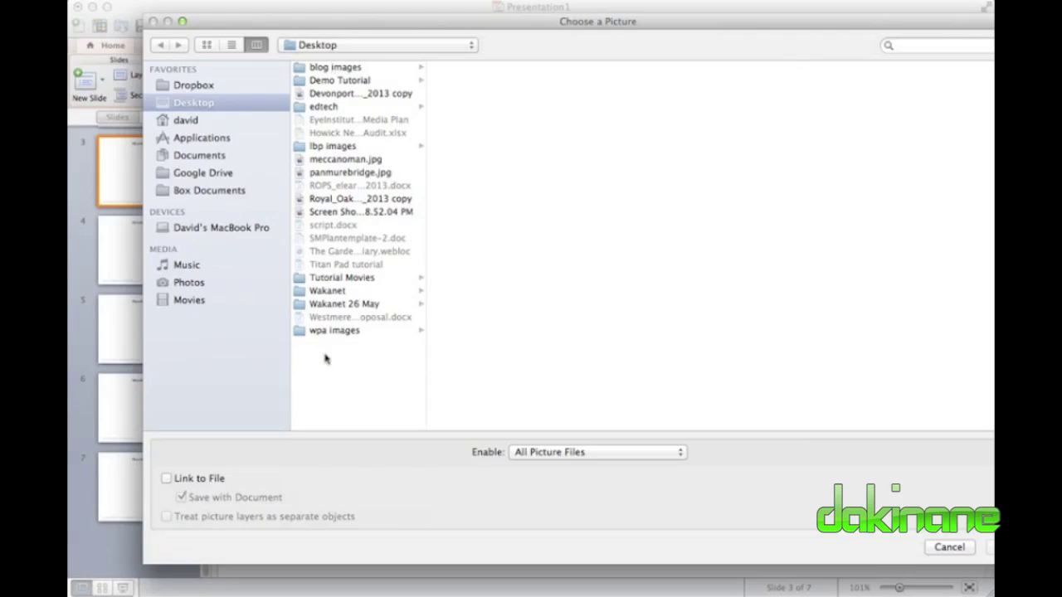
left_click(328, 331)
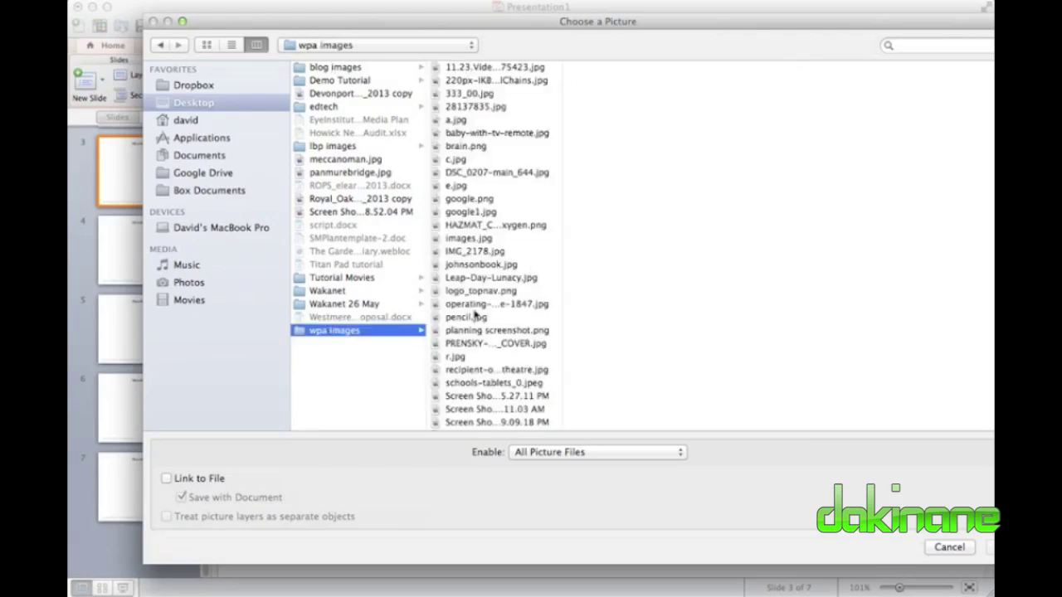
left_click(484, 134)
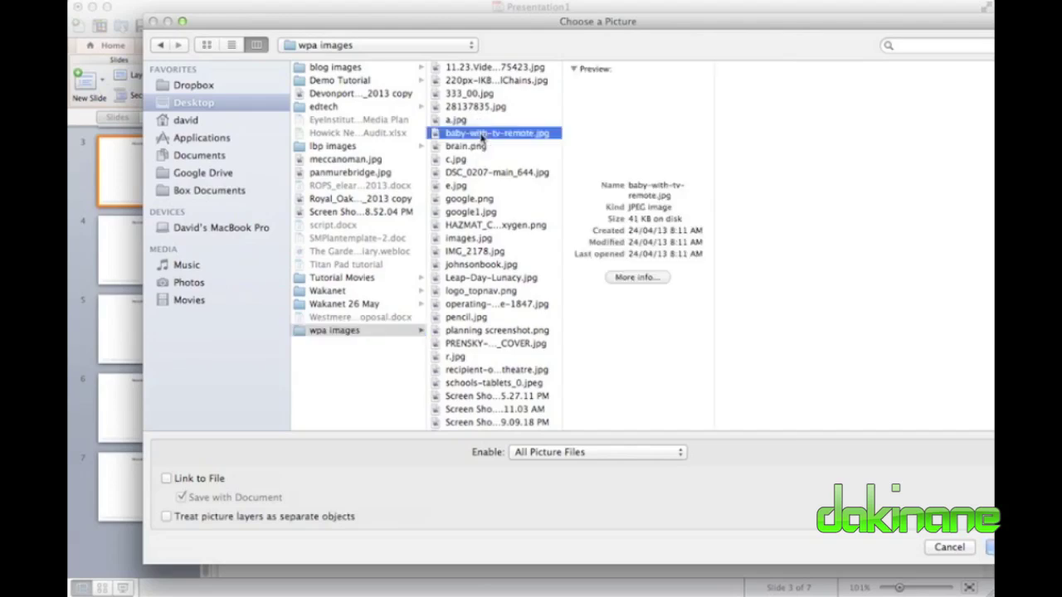
left_click(991, 548)
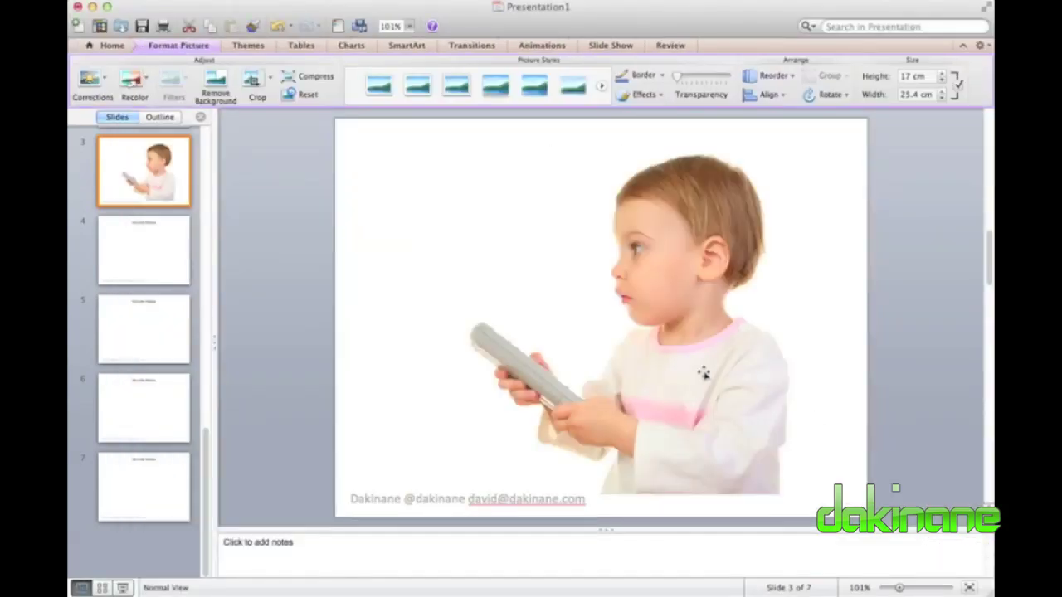
Shrink the toddler photo to 18.6 × 12.4 cm and nudge it down below the title.
left_click(574, 272)
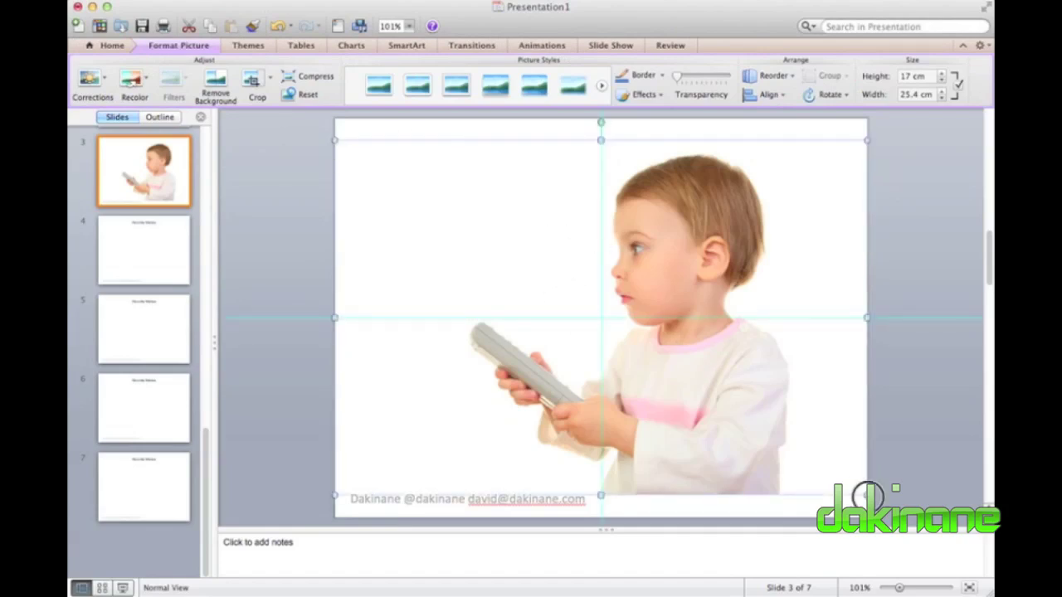
left_click_drag(866, 494, 724, 399)
key("Down")
key("Down")
key("Down")
key("Down")
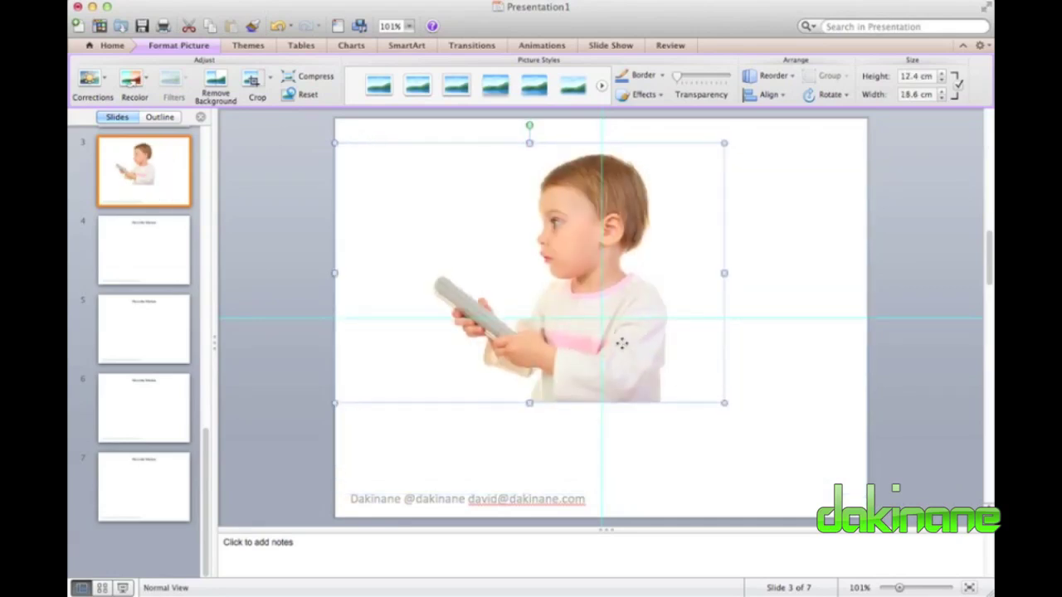
key("Down")
key("Down")
key("Down")
key("Down")
key("Down")
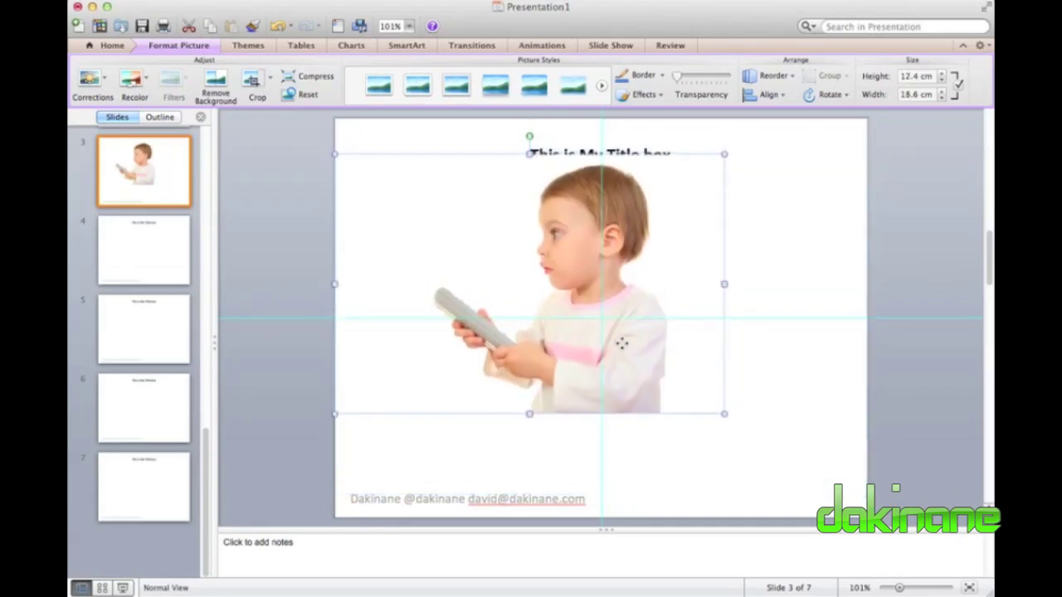
key("Down")
key("Down")
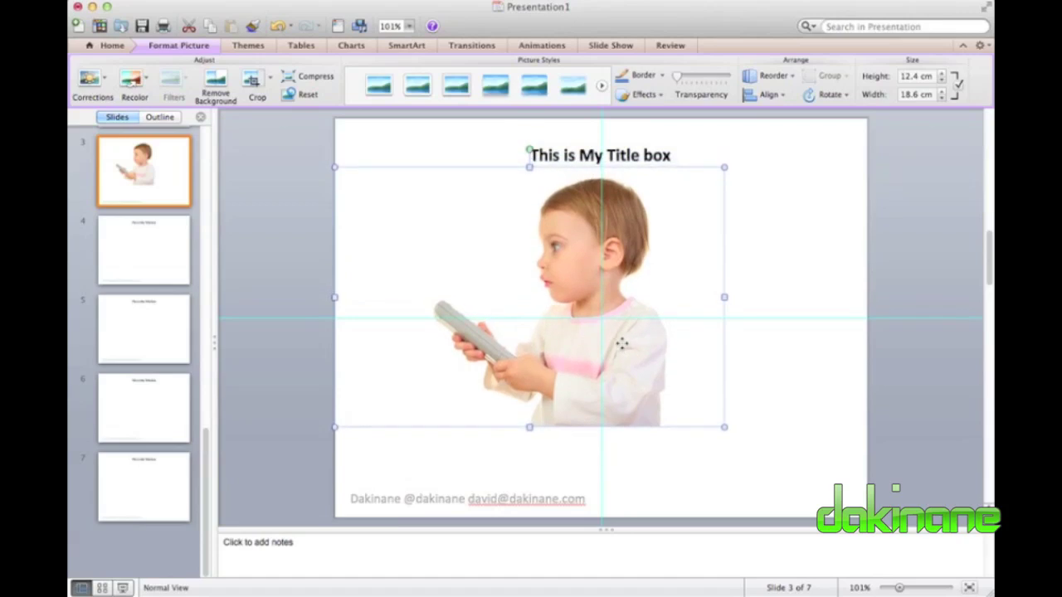
Shift the photo right of centre beneath the title.
left_click(646, 247)
left_click_drag(646, 246, 691, 251)
key("Right")
key("Right")
key("Right")
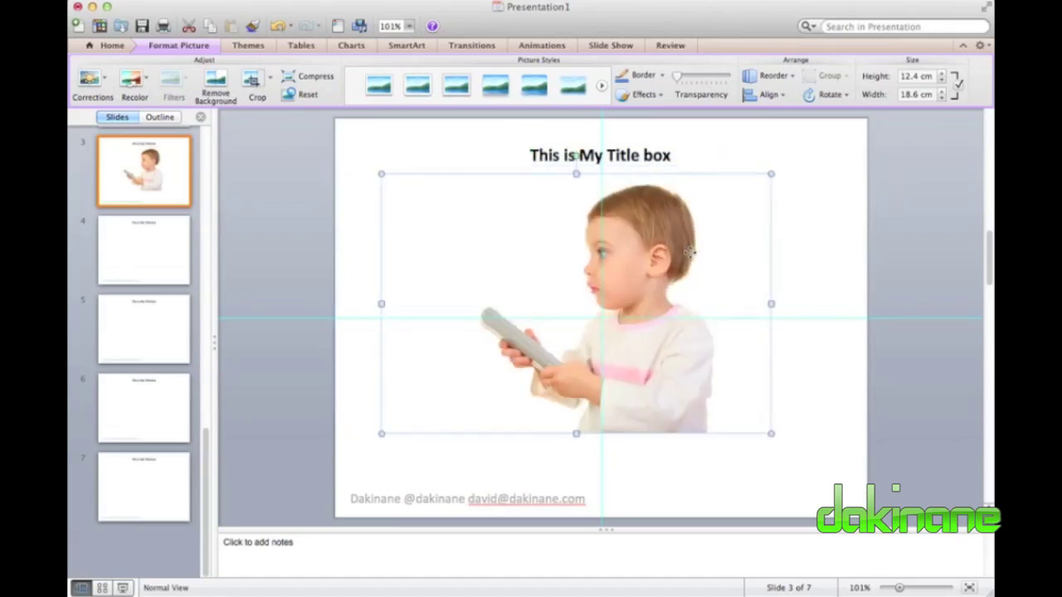
key("Right")
key("Right")
key("Right")
key("Right")
key("Right")
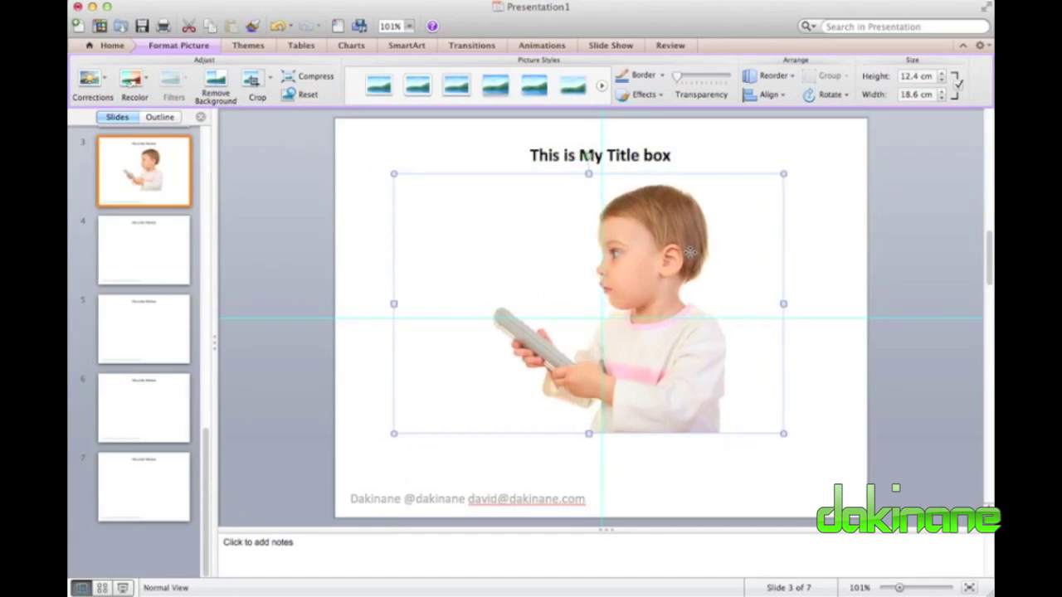
key("Right")
key("Right")
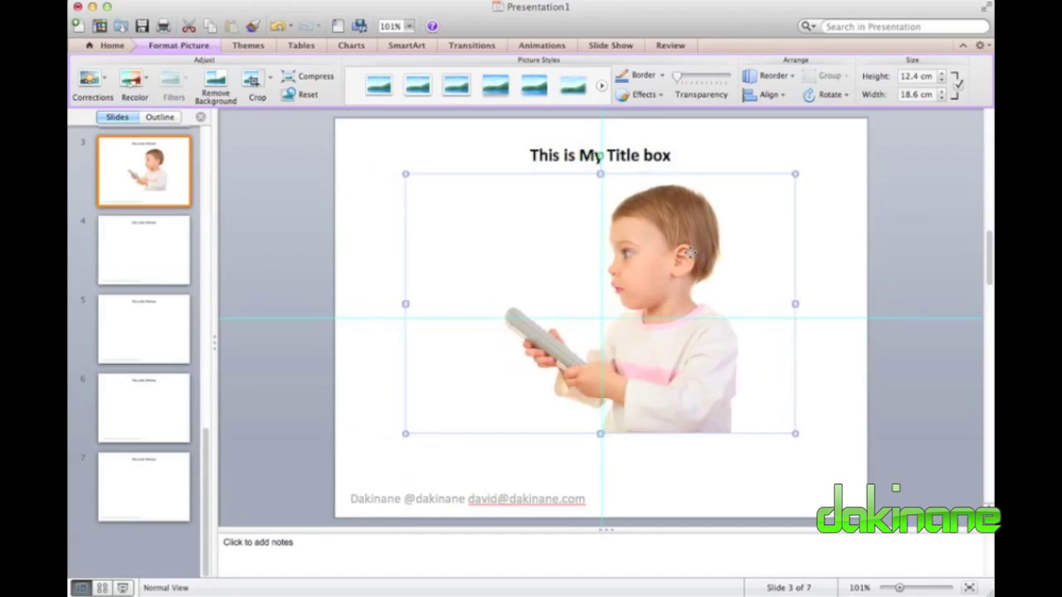
key("Down")
key("Down")
key("Down")
key("Down")
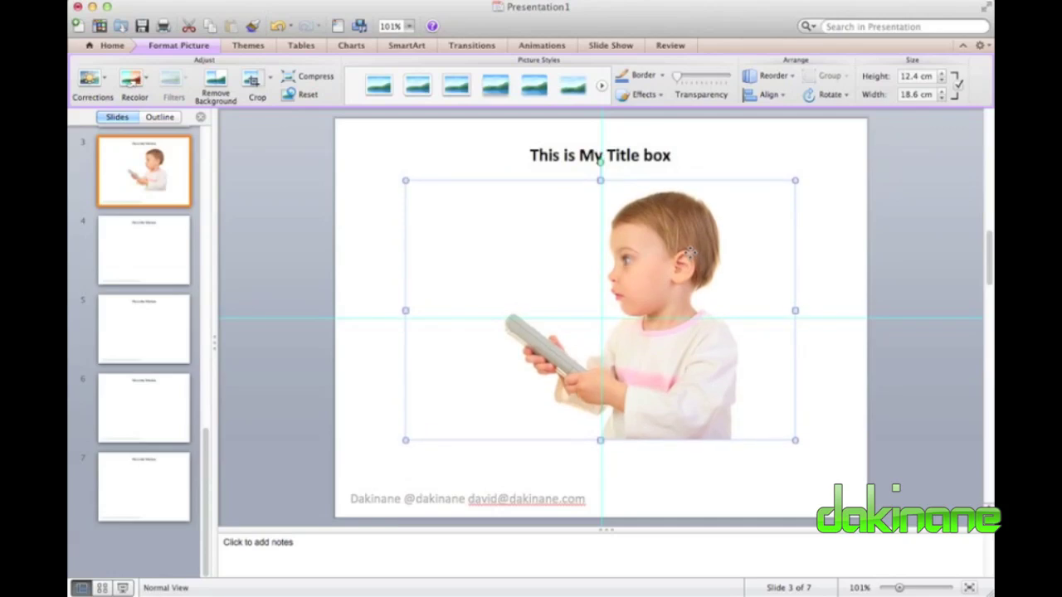
key("Down")
key("Down")
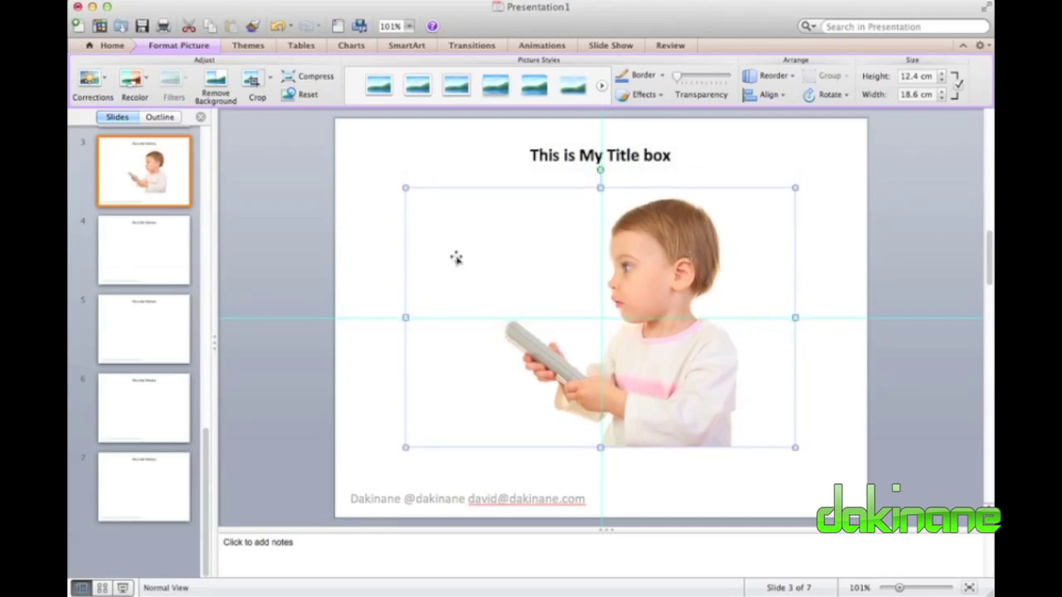
left_click(719, 145)
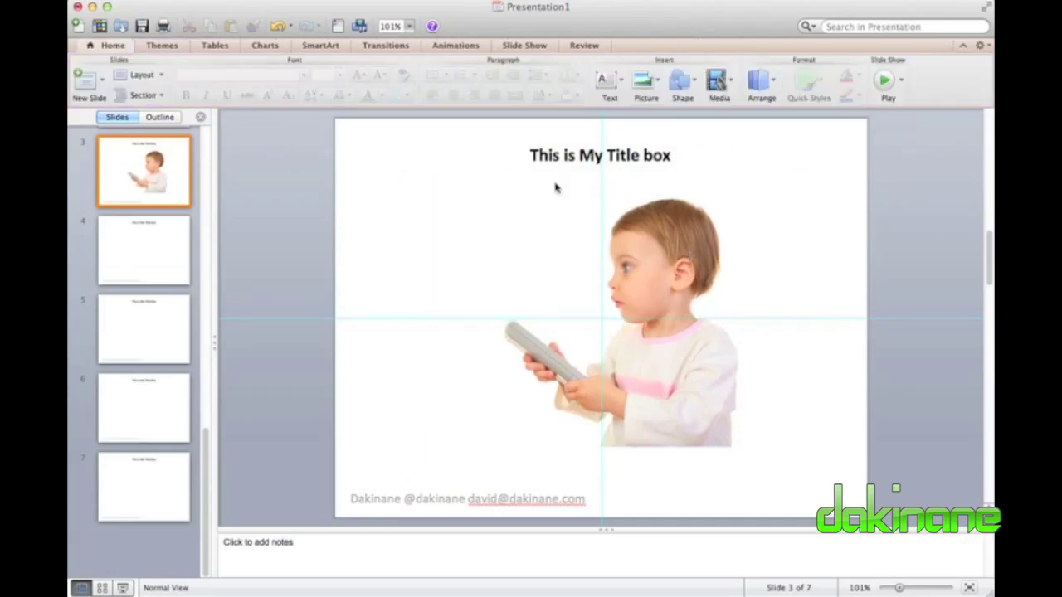
On slide 4, add a text box with the heading 'This is my list:'.
left_click(115, 252)
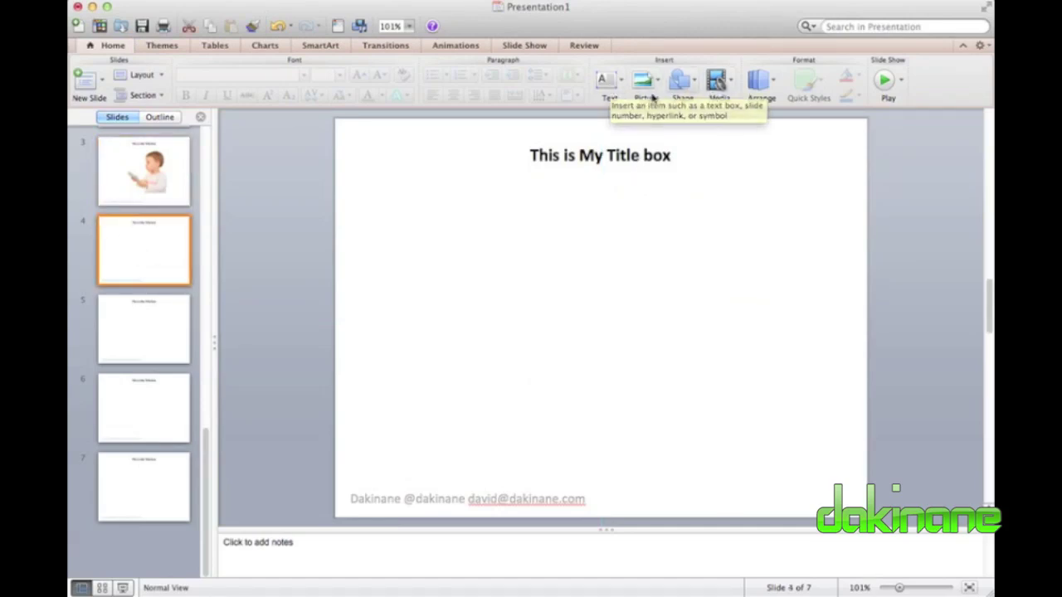
left_click(608, 87)
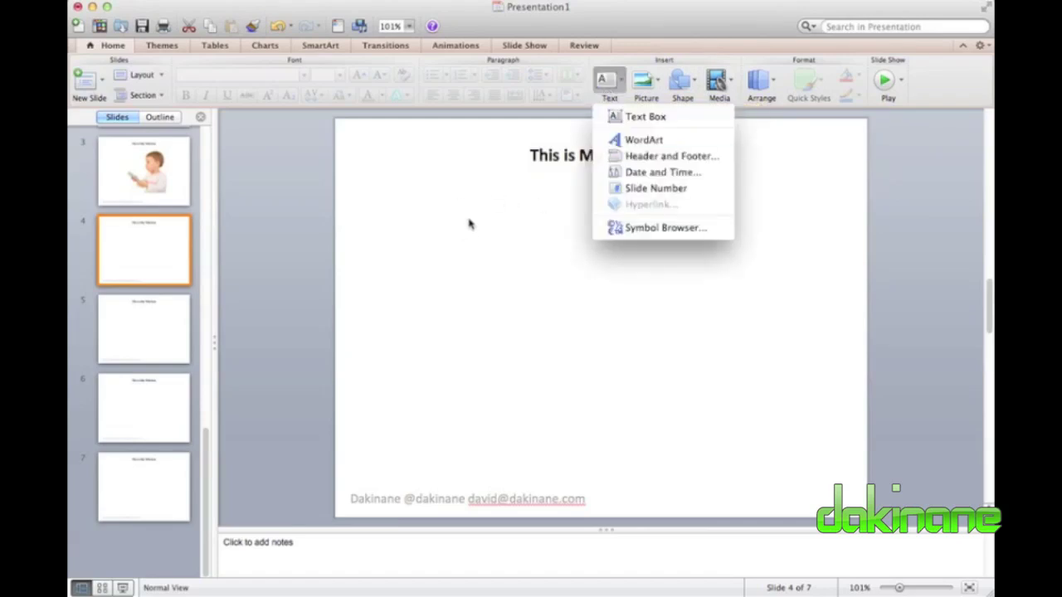
left_click(432, 221)
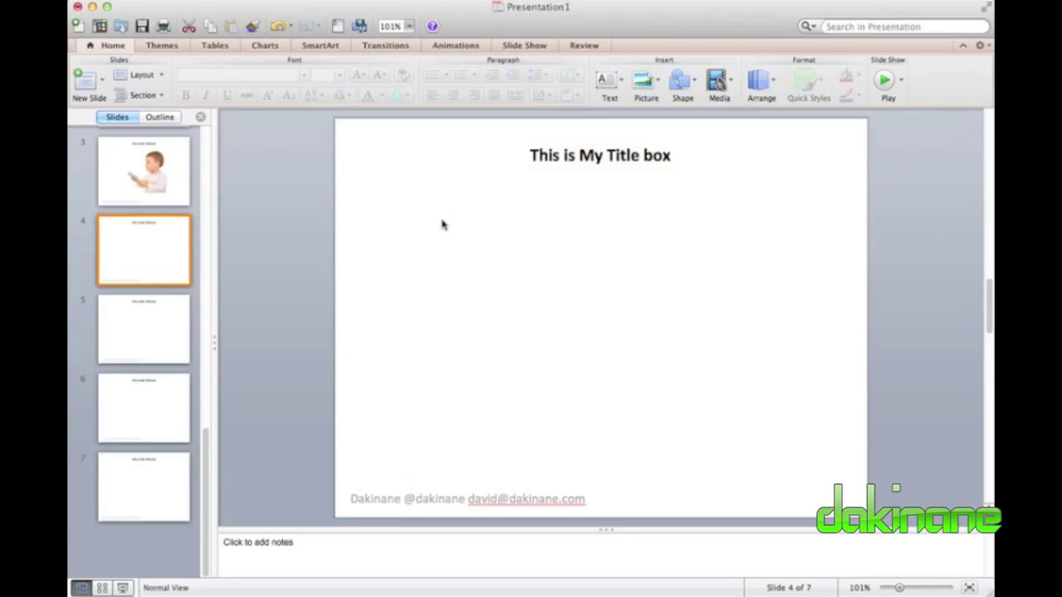
left_click(606, 81)
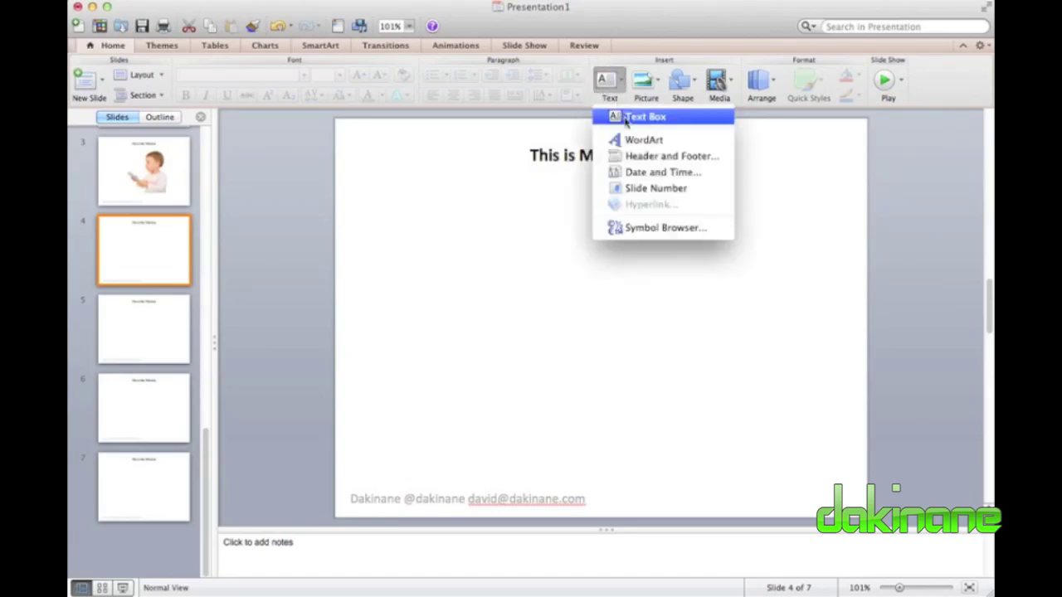
left_click(631, 114)
left_click(443, 233)
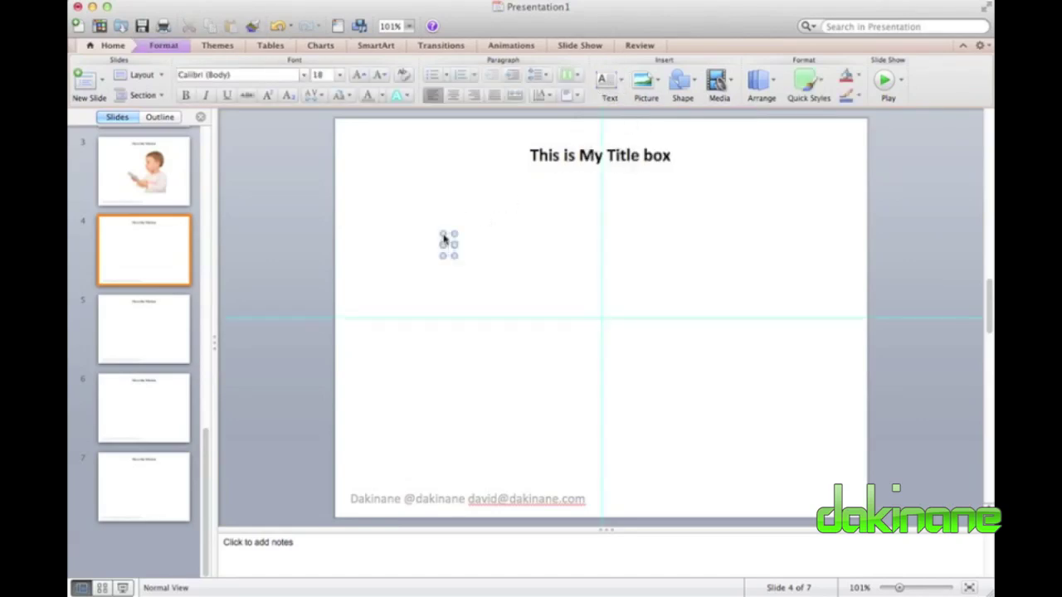
type("This is ")
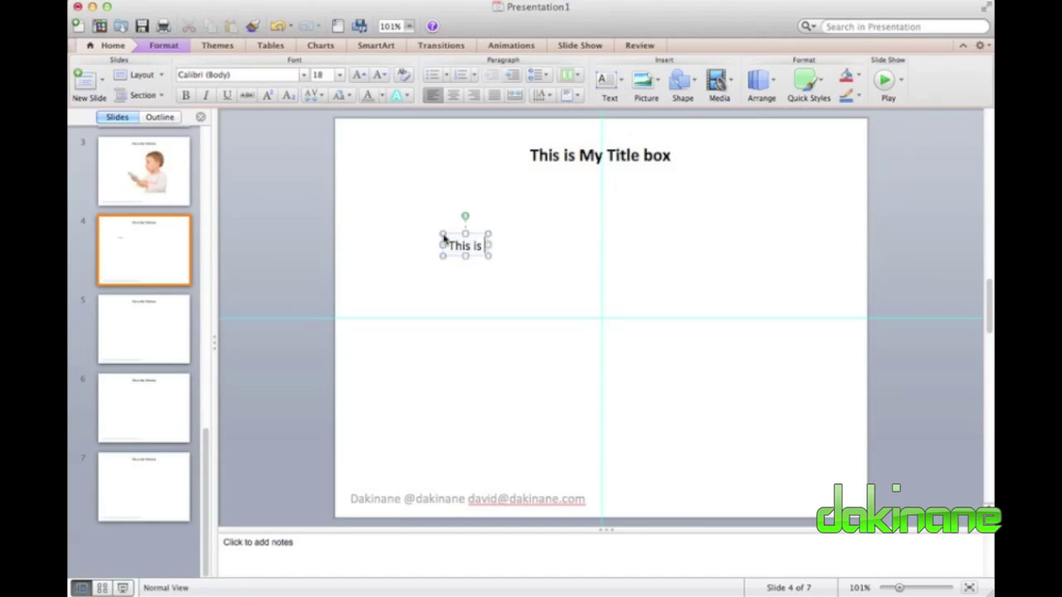
type("my list")
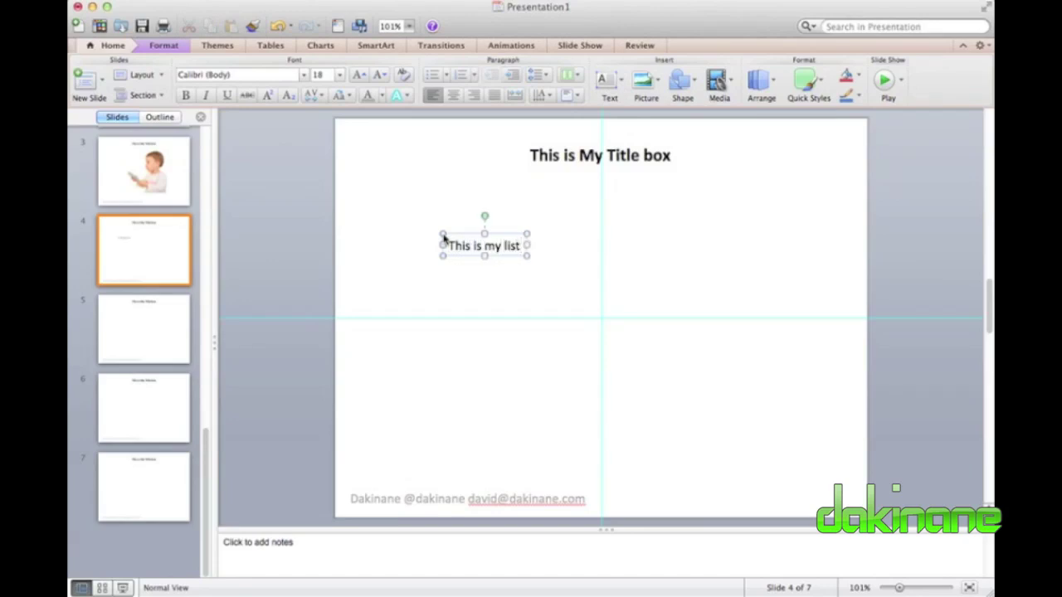
type(":")
Add bulleted lines Item 1 through Item 4 below the heading and select all the text.
key("Return")
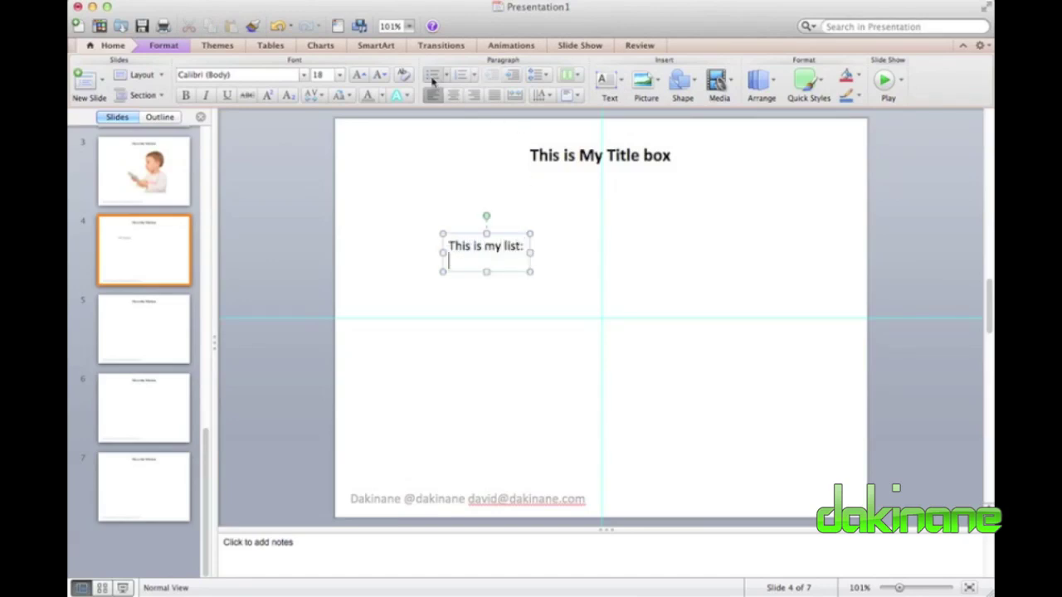
left_click(432, 76)
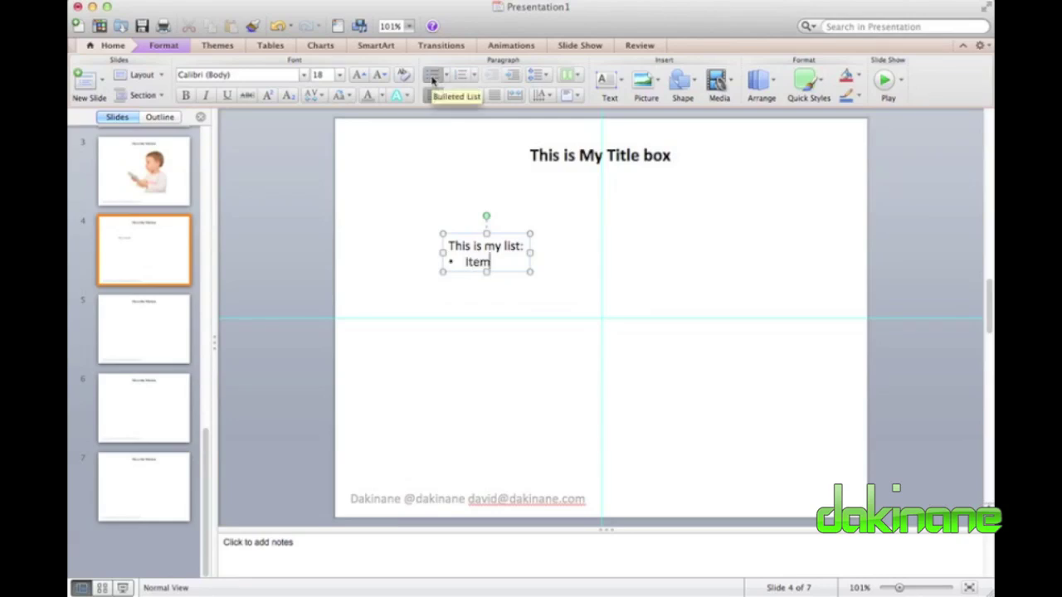
type("Item 1")
key("Return")
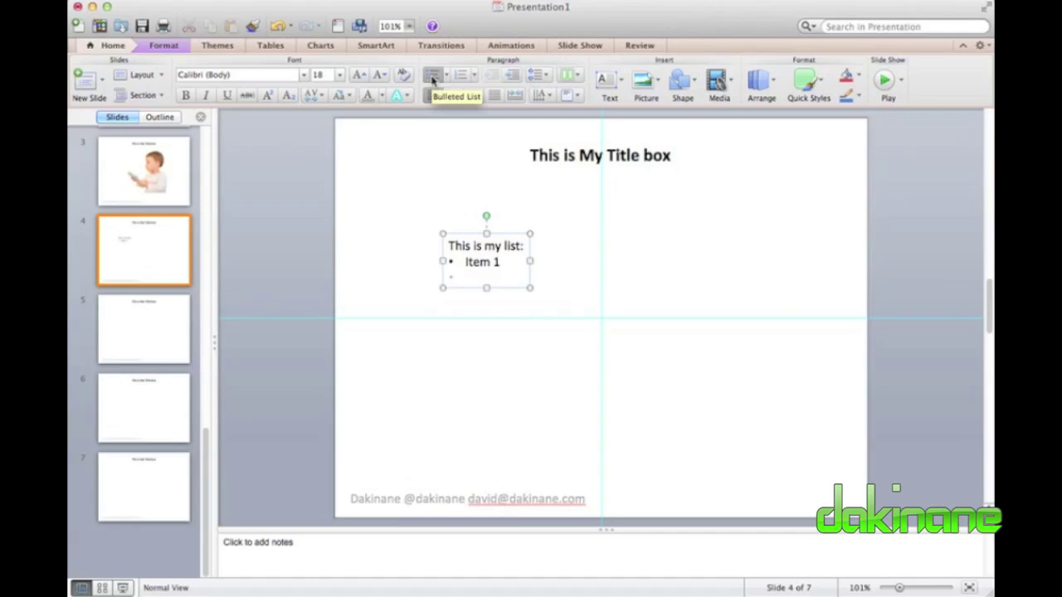
type("Item 2")
key("Return")
type("Tiem")
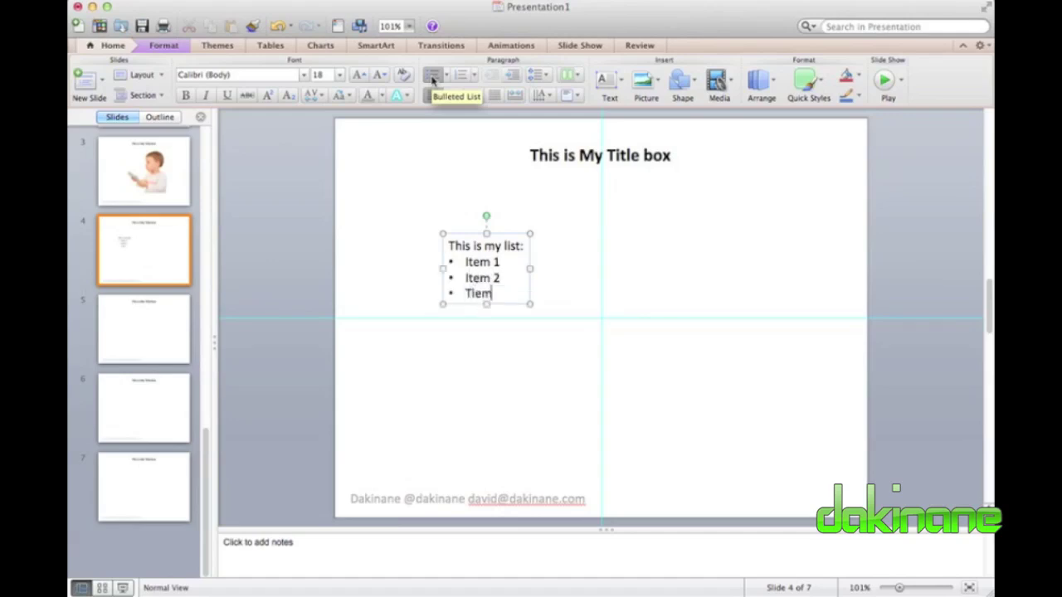
type("tem ")
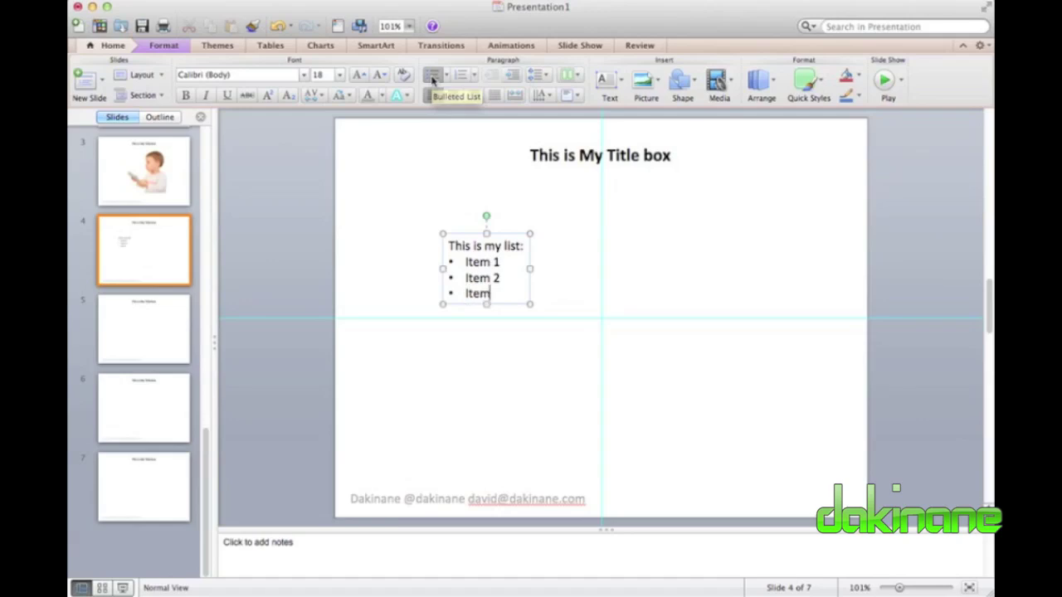
type("3")
key("Return")
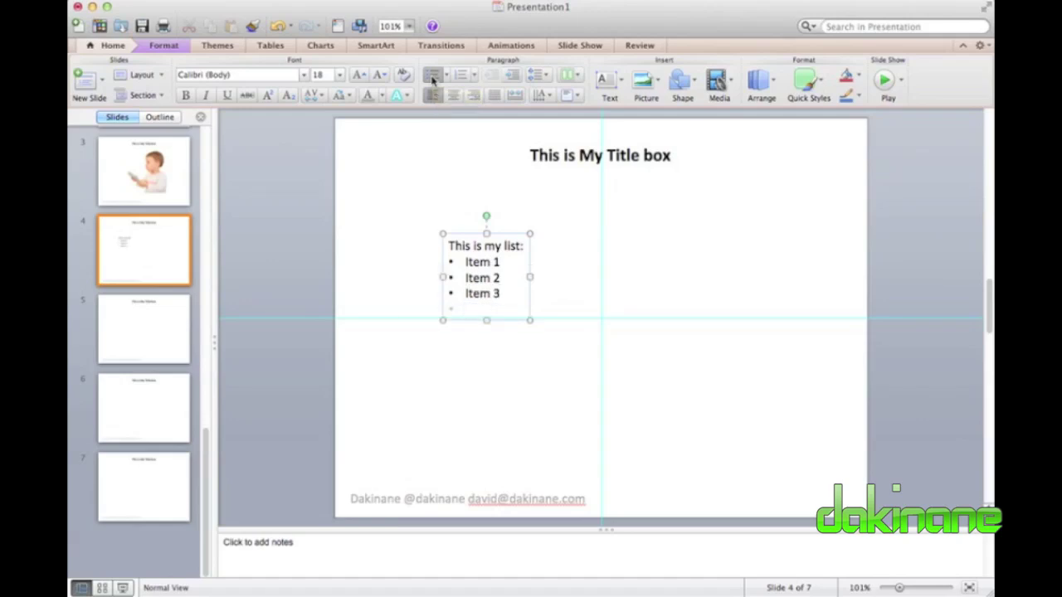
type("Item 4")
left_click_drag(507, 310, 440, 246)
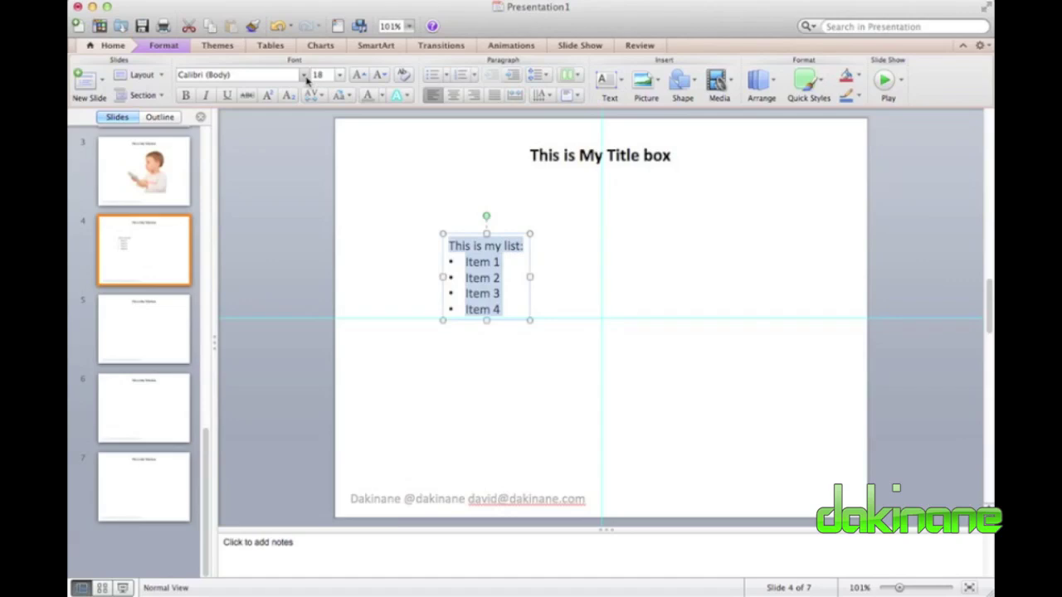
Format the list text as Abadi MT Condensed Extra Bold at 28 pt.
left_click(304, 76)
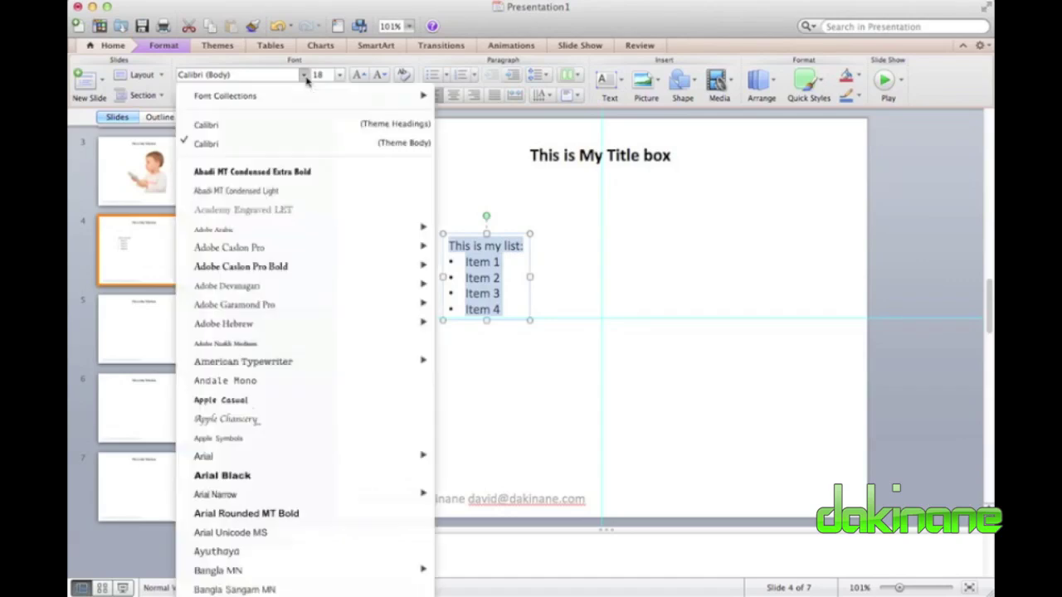
left_click(270, 172)
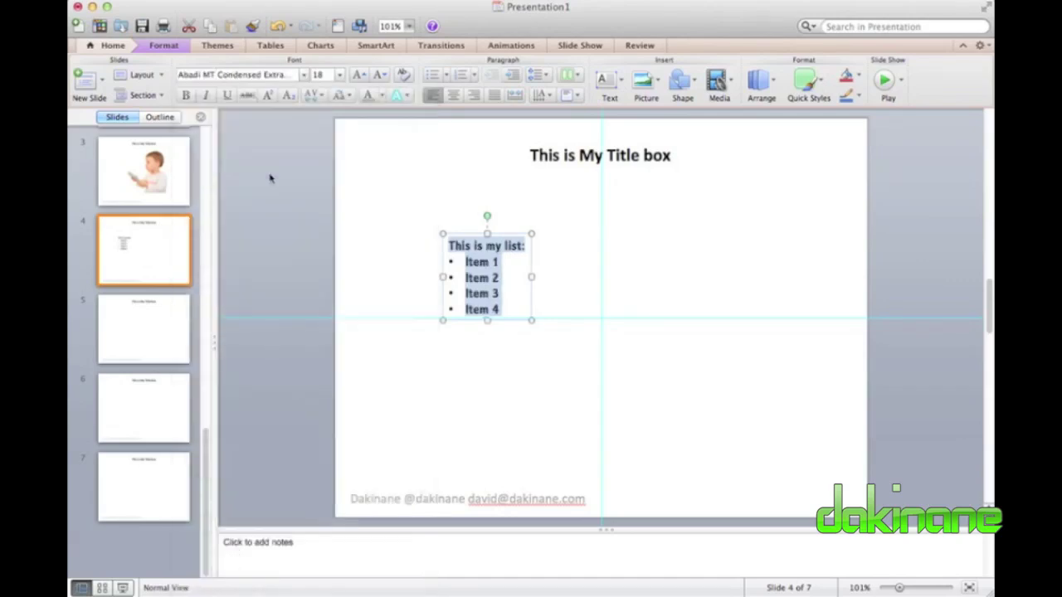
left_click(339, 74)
left_click(333, 221)
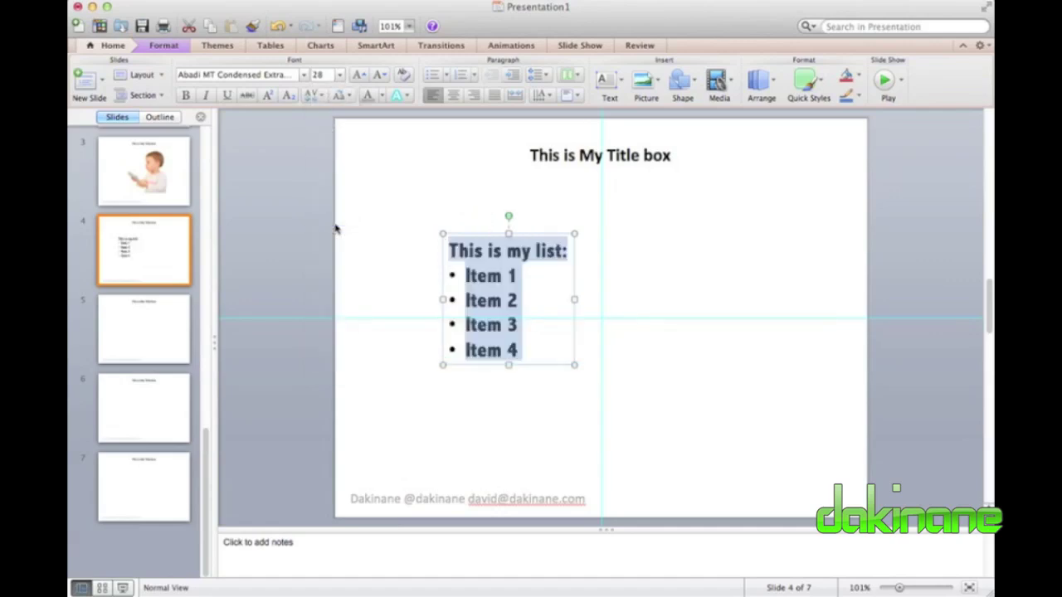
left_click(647, 299)
Move the list text box up and to the left, beneath the title.
left_click(518, 345)
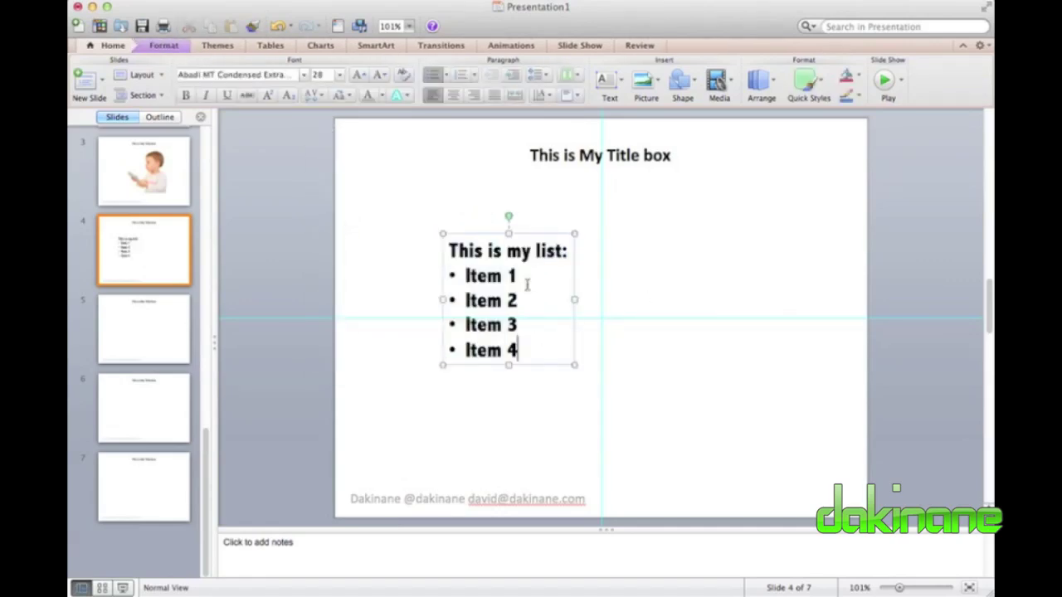
left_click_drag(535, 234, 485, 206)
left_click(626, 271)
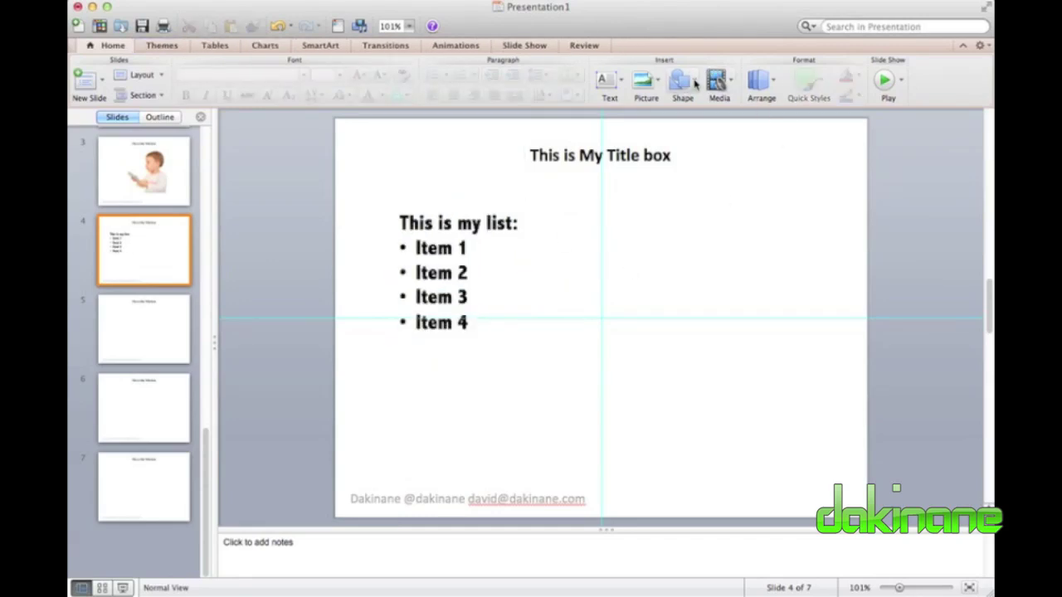
Draw a left-pointing block arrow beside Item 2 on slide 4.
left_click(695, 84)
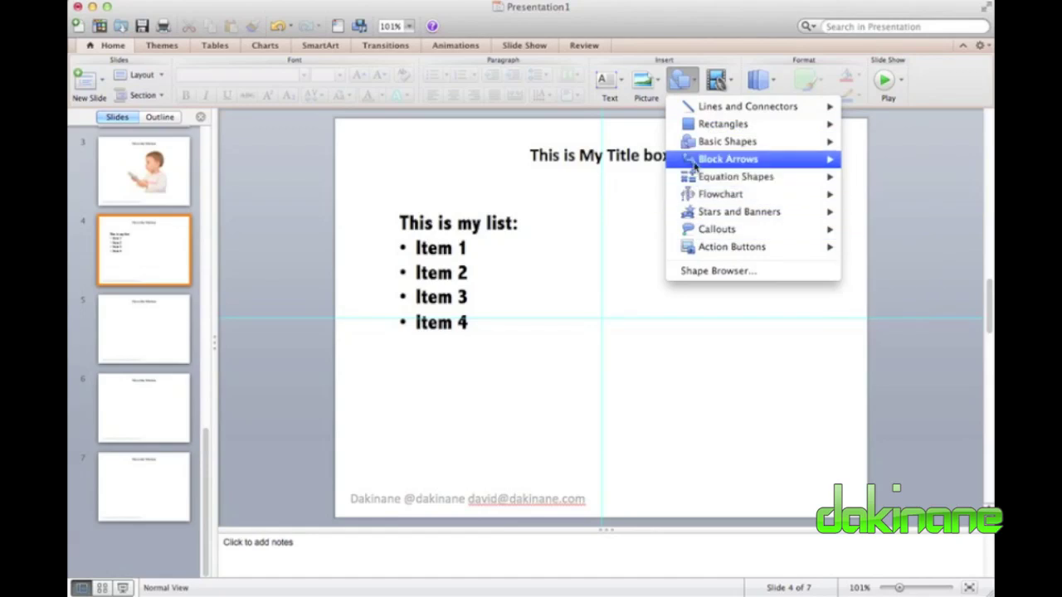
mouse_move(701, 147)
mouse_move(780, 166)
left_click(870, 160)
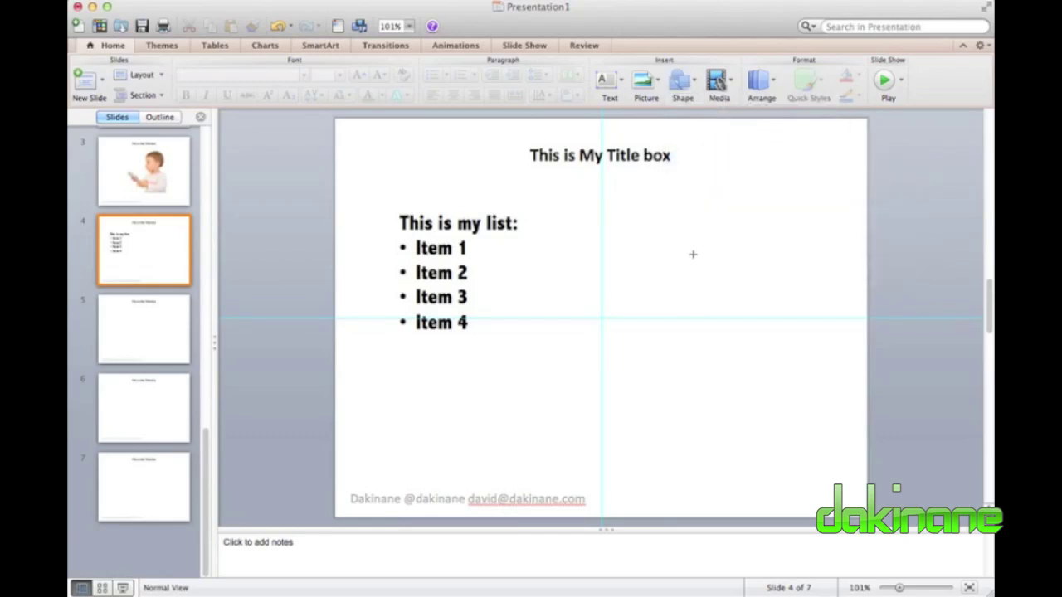
left_click_drag(680, 235, 518, 279)
left_click(774, 238)
left_click(616, 268)
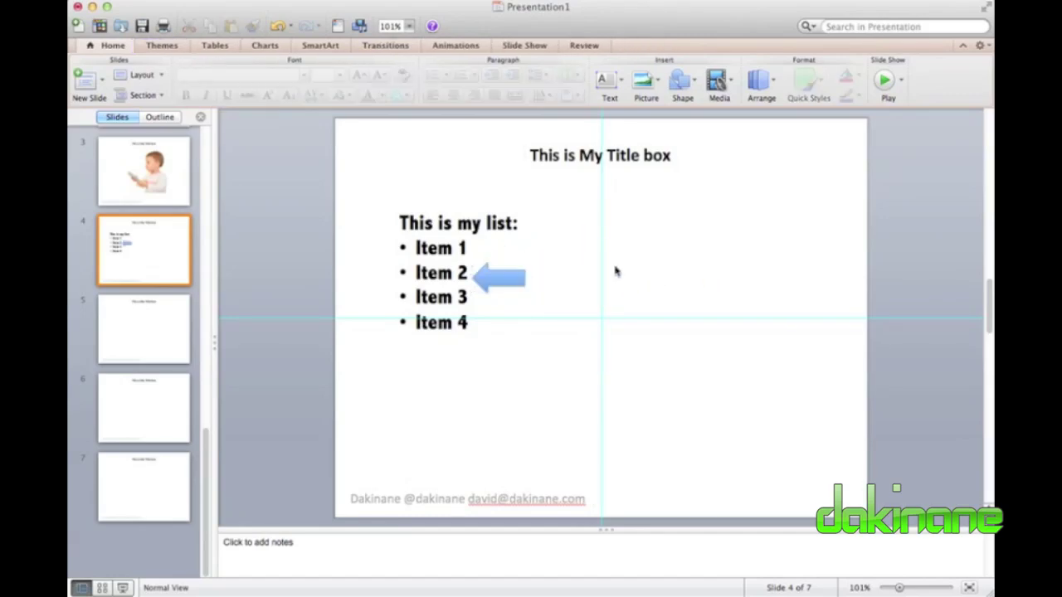
key("Page_Up")
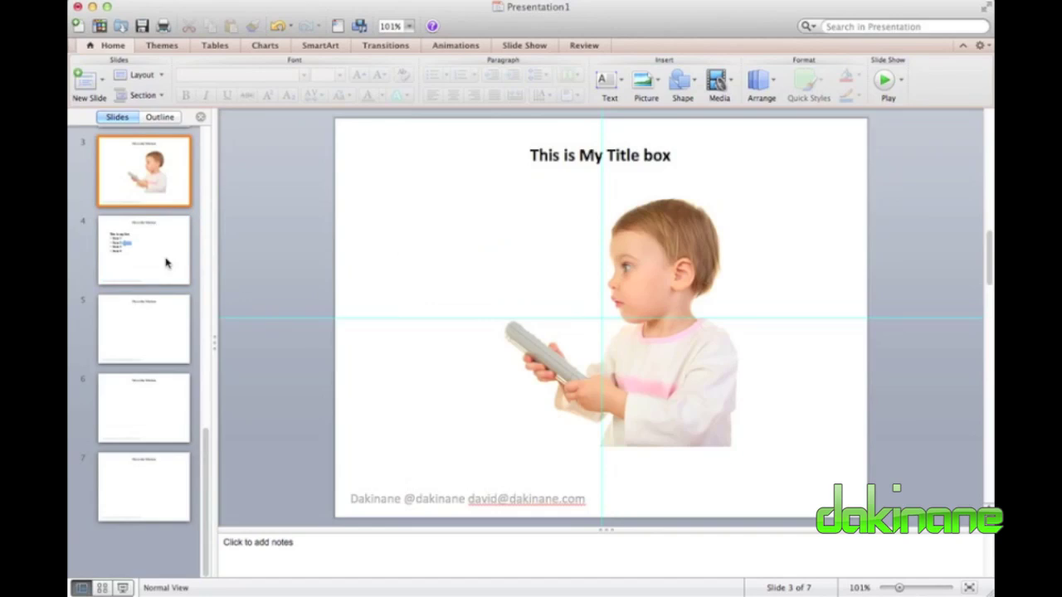
left_click(158, 262)
Lengthen the arrow's head and rotate it level so it points at Item 2.
left_click_drag(504, 281, 504, 282)
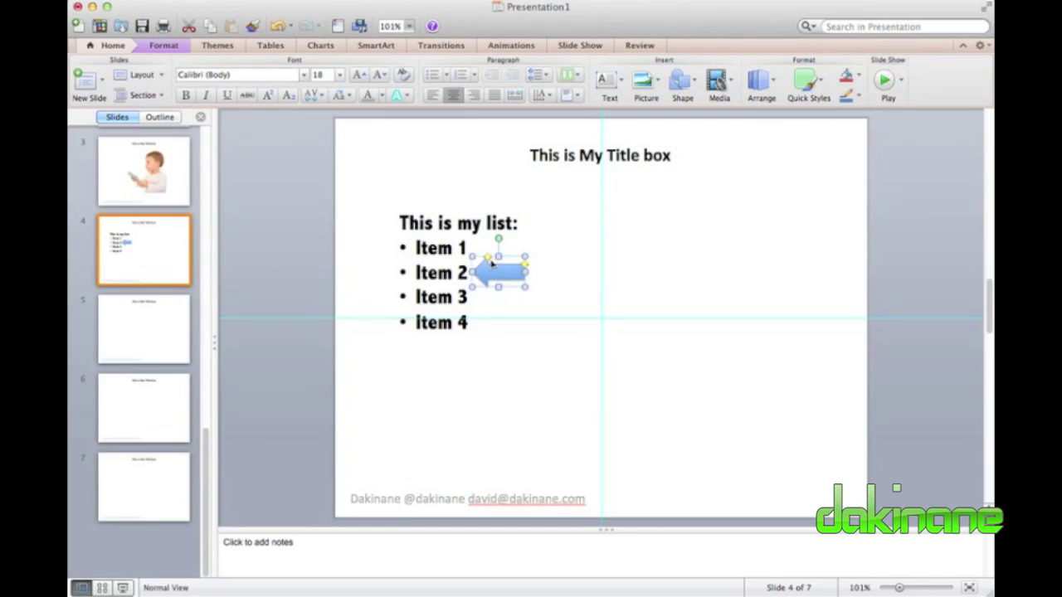
left_click_drag(491, 262, 471, 249)
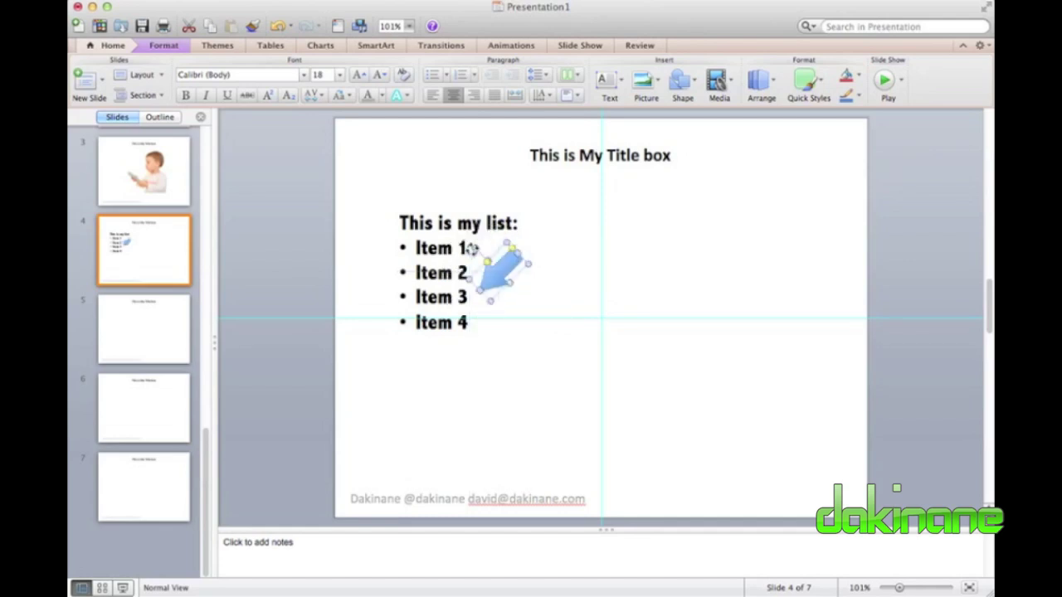
left_click(472, 248)
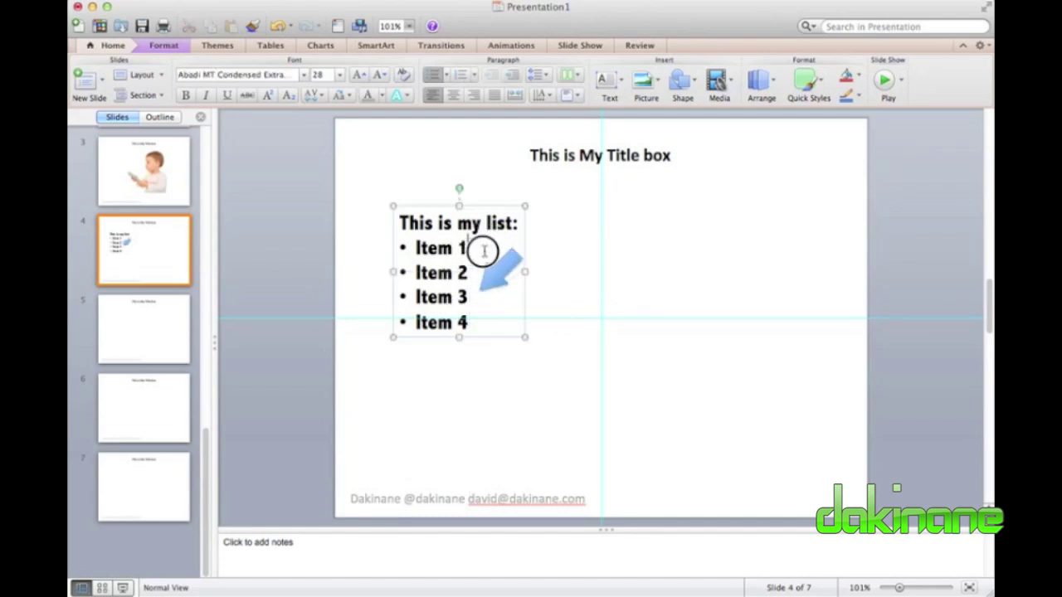
left_click(496, 267)
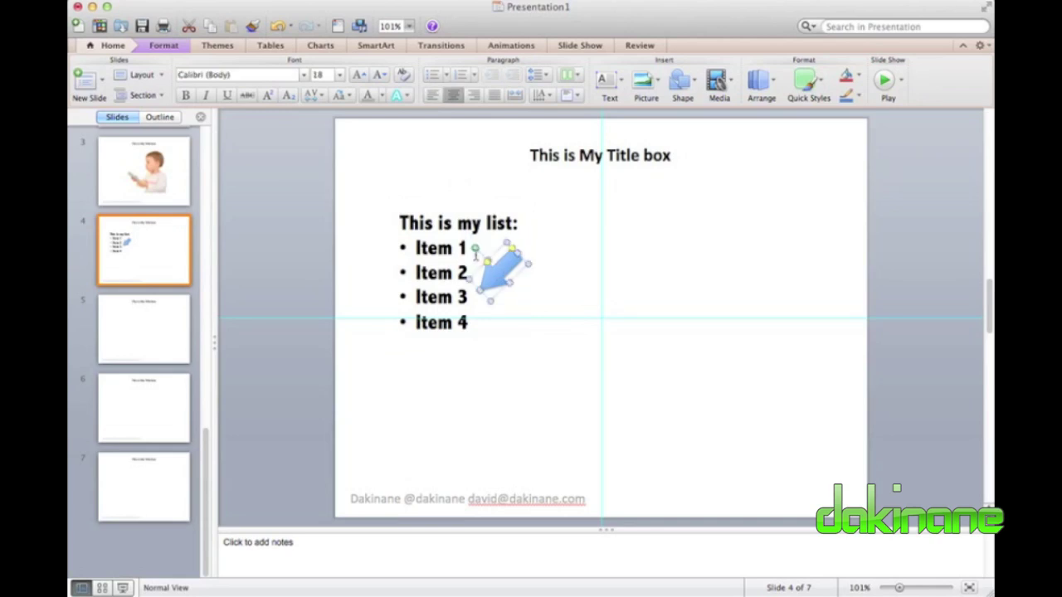
left_click_drag(472, 246, 497, 245)
left_click(559, 259)
left_click(507, 272)
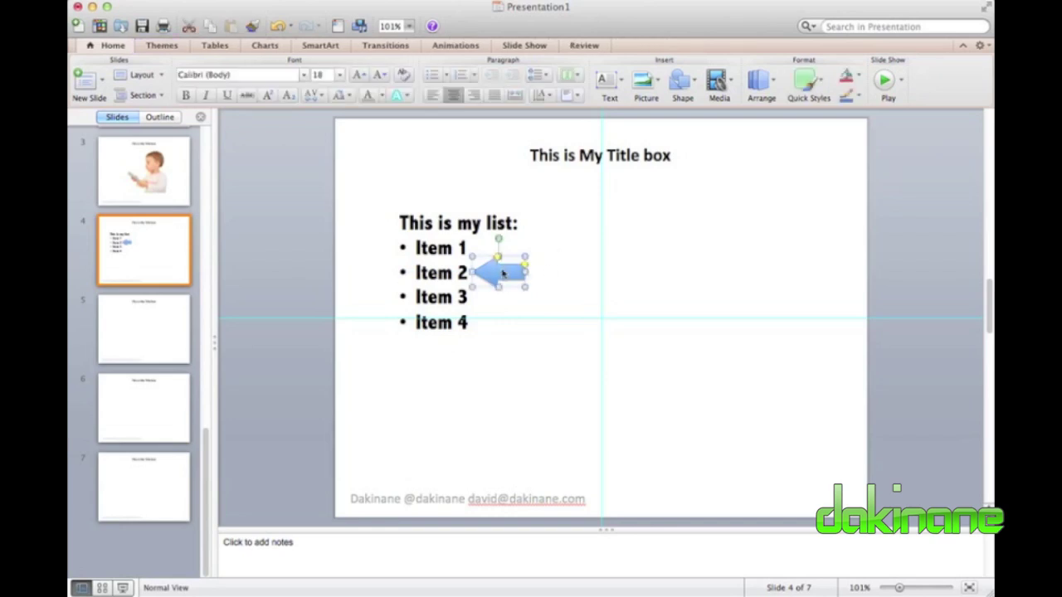
left_click(588, 277)
left_click(501, 272)
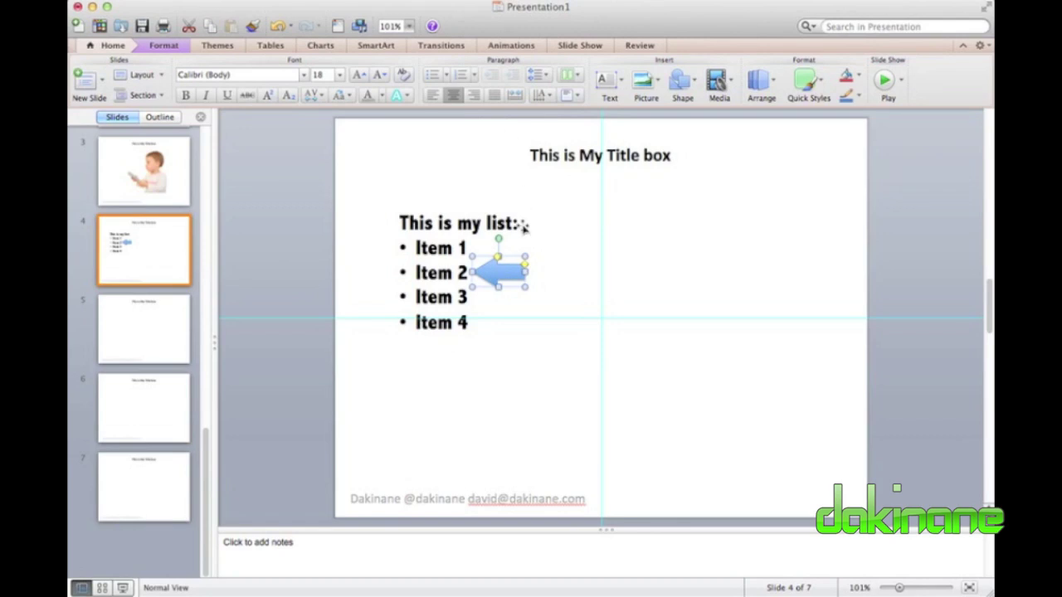
Open Format Shape for the arrow and switch its fill to Gradient.
right_click(499, 270)
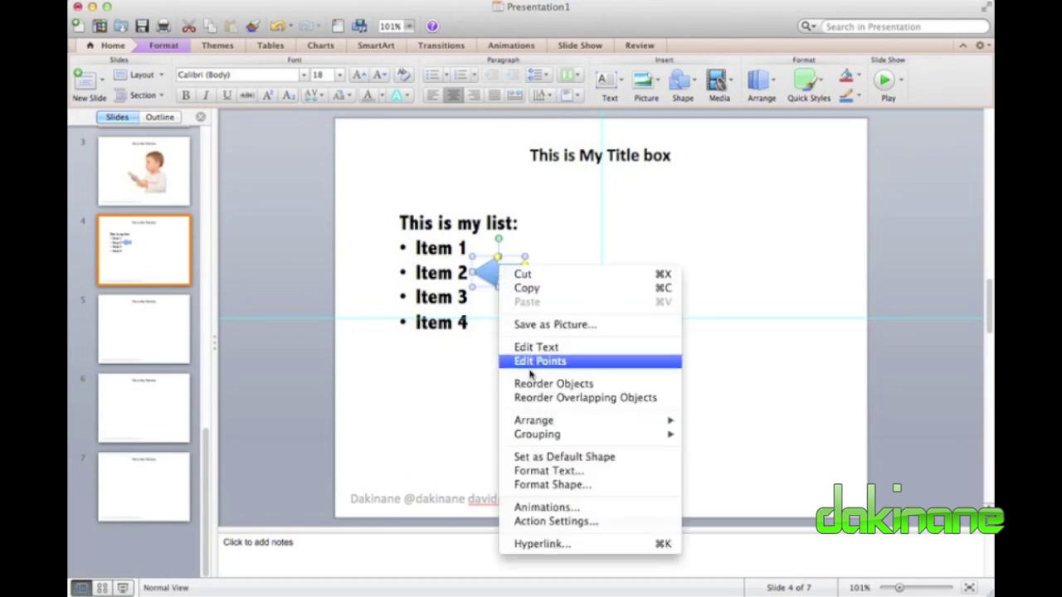
left_click(557, 485)
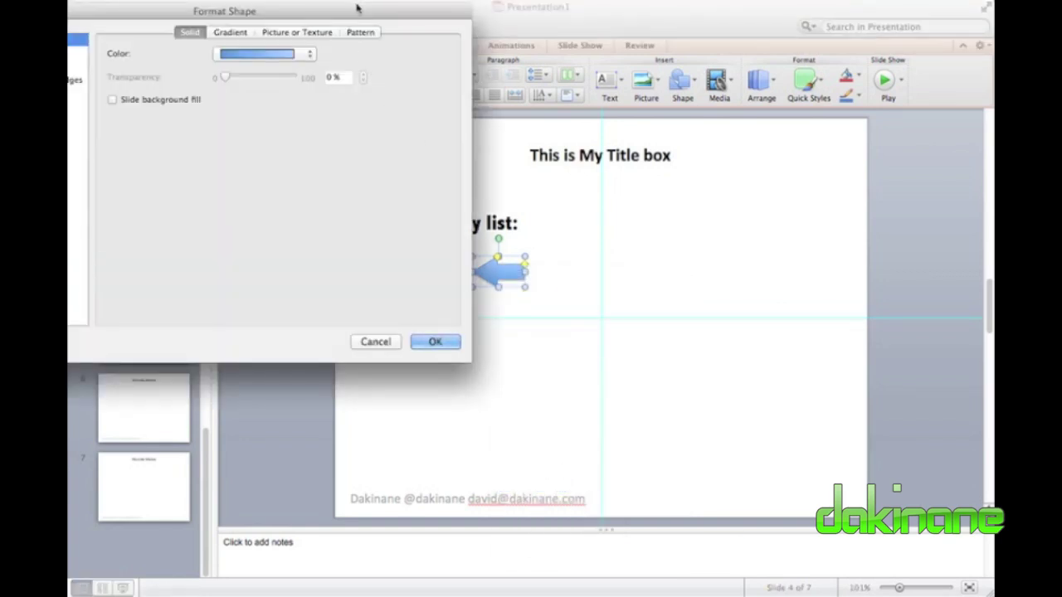
left_click_drag(357, 8, 744, 114)
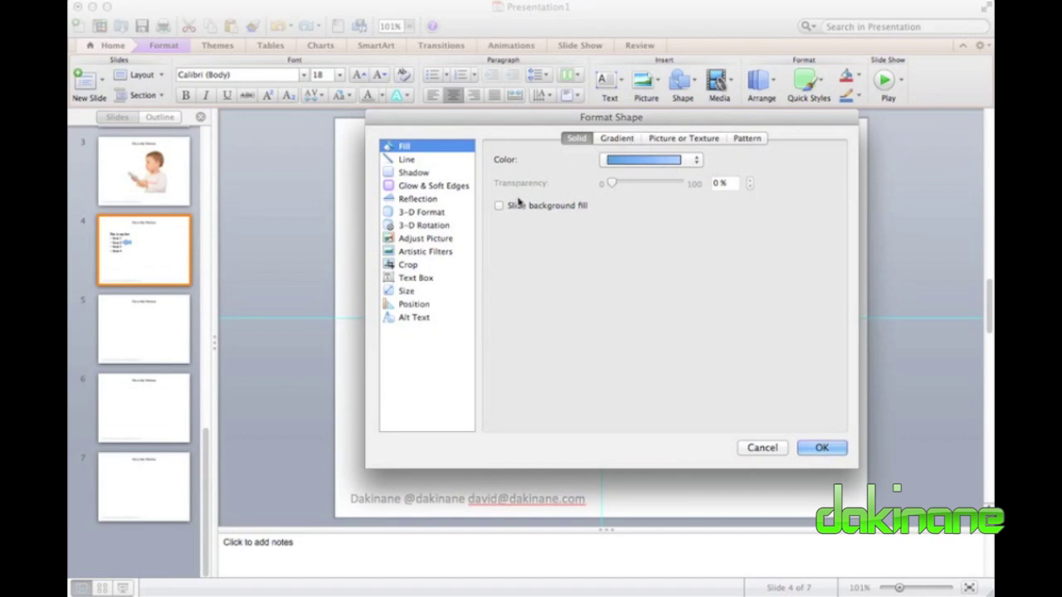
left_click(618, 139)
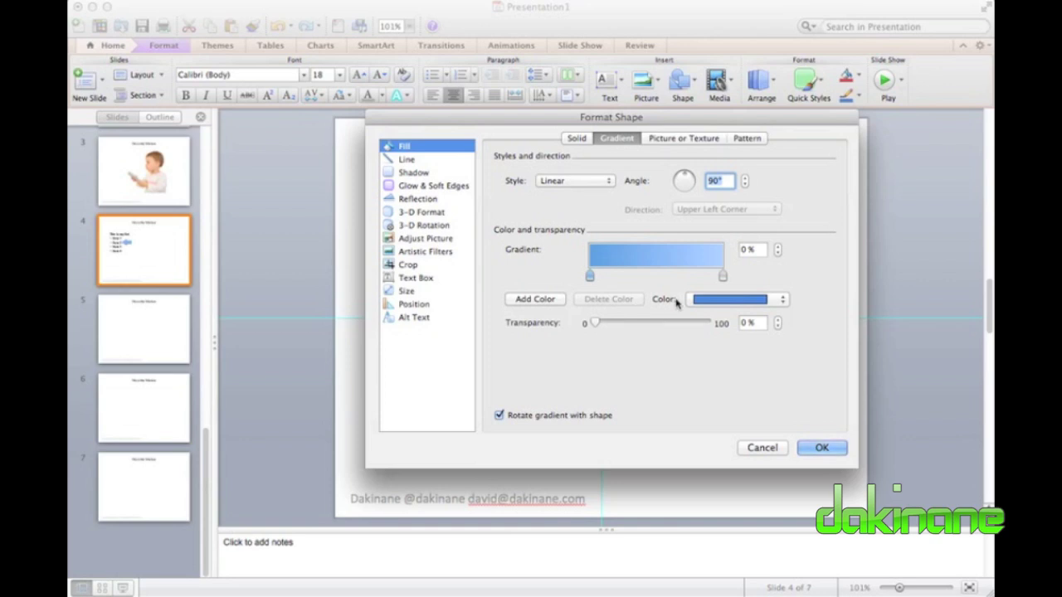
Set the left gradient stop to light green and the right stop to darker green, then apply.
left_click(590, 277)
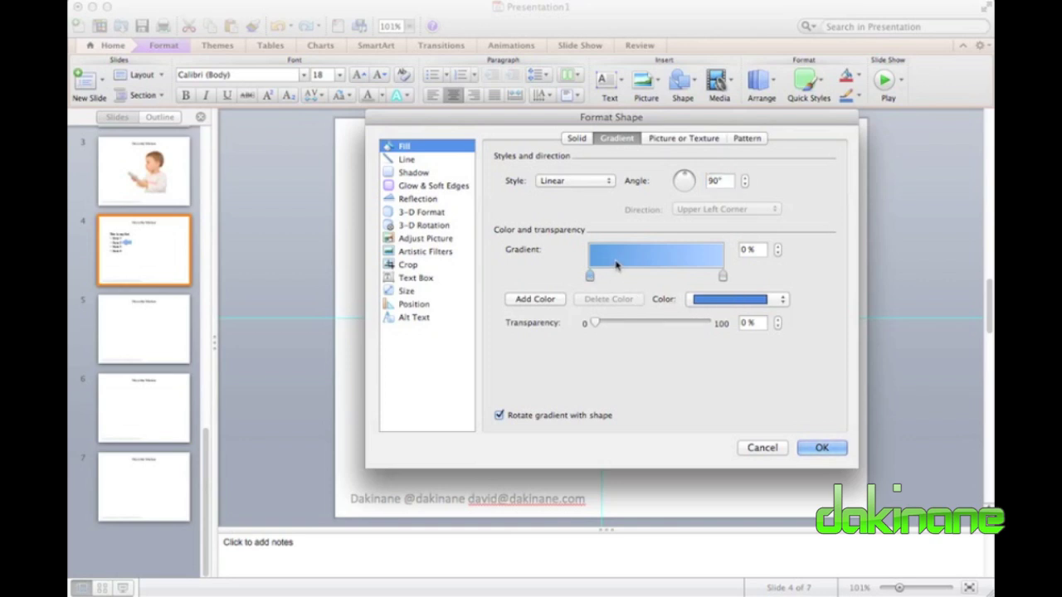
left_click(783, 300)
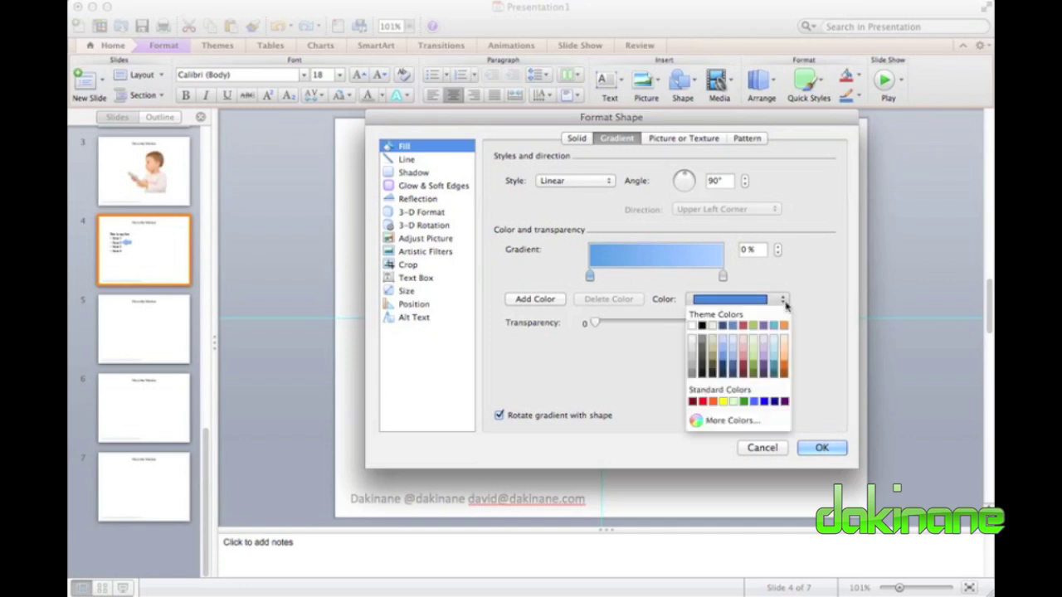
left_click(753, 350)
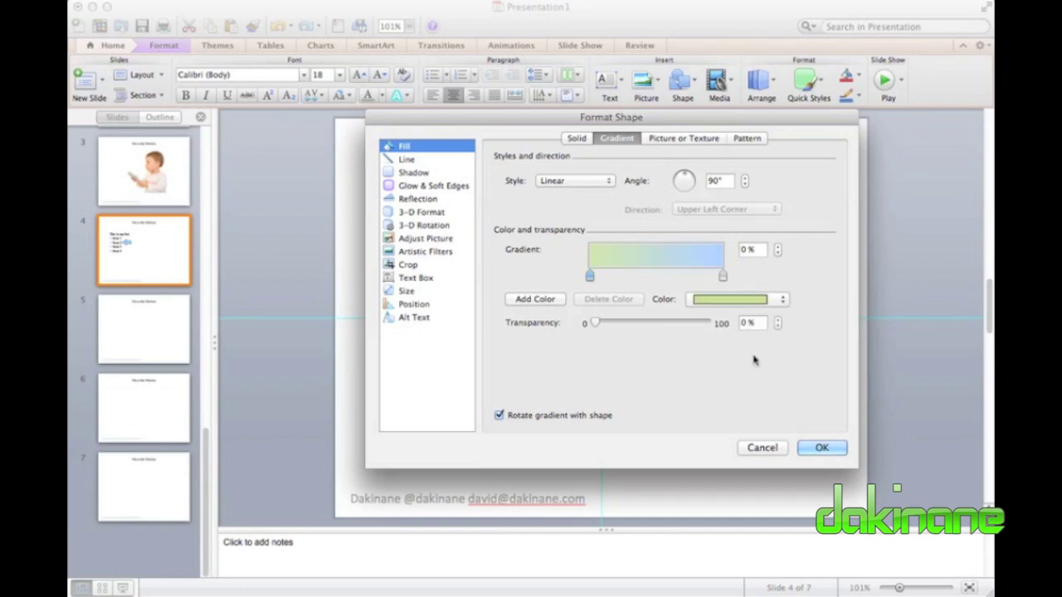
left_click(722, 276)
left_click(782, 300)
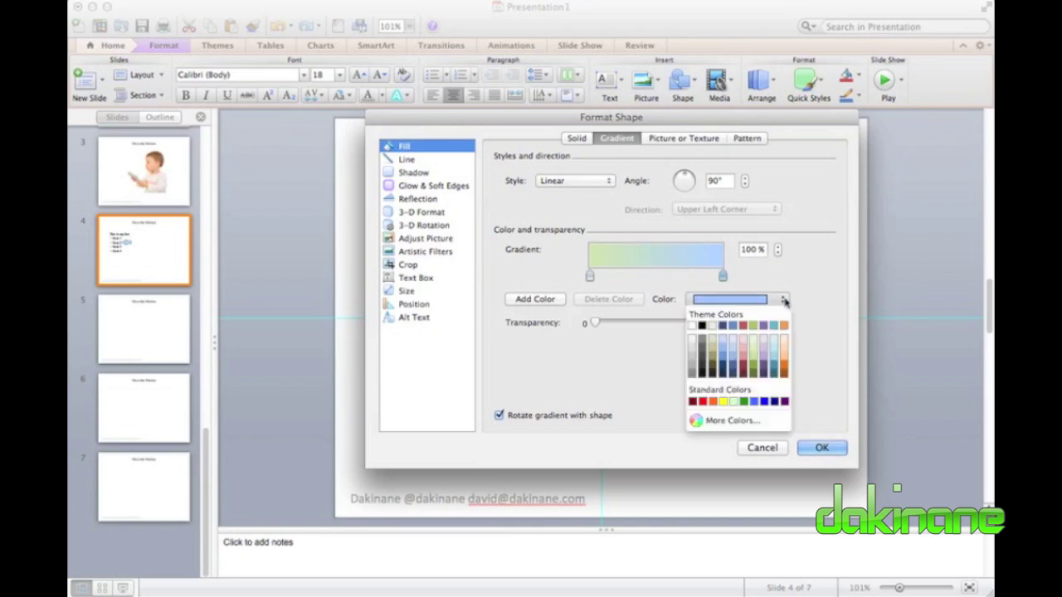
left_click(755, 371)
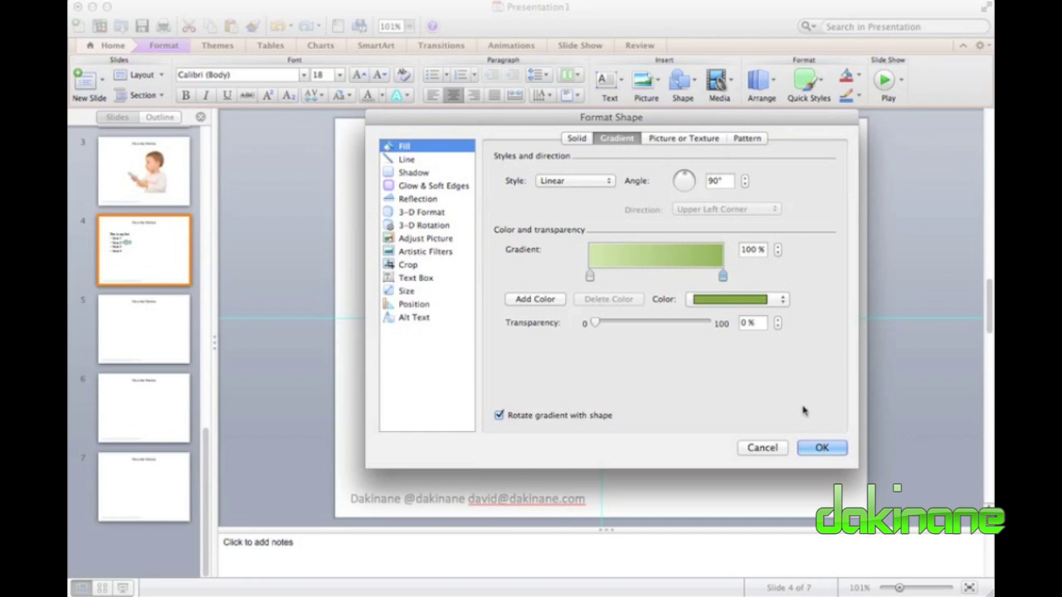
left_click(829, 451)
left_click(611, 365)
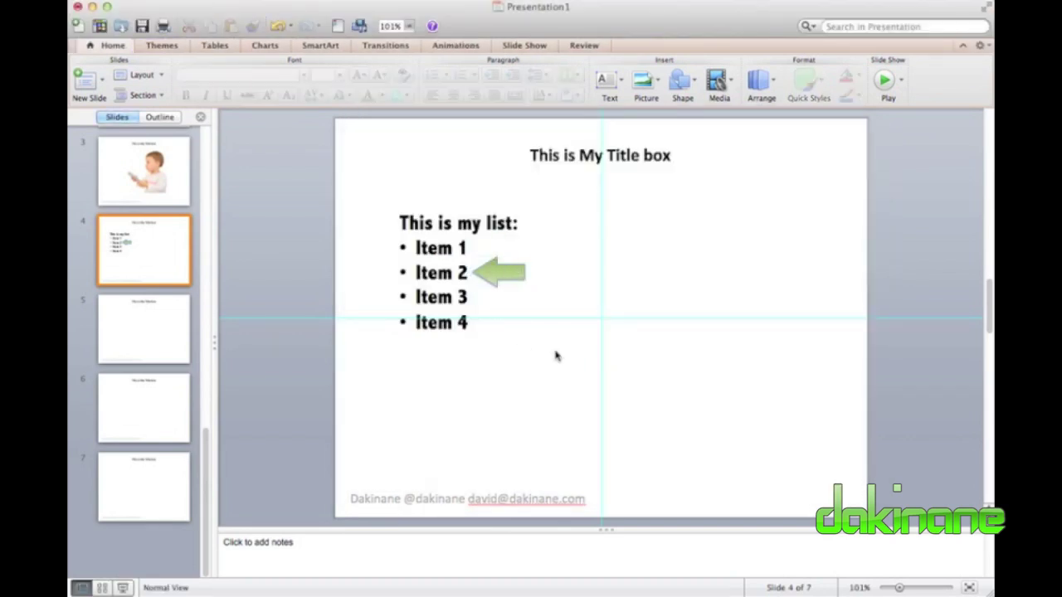
Reopen Format Shape for the green arrow on its Line settings.
left_click(502, 271)
right_click(502, 271)
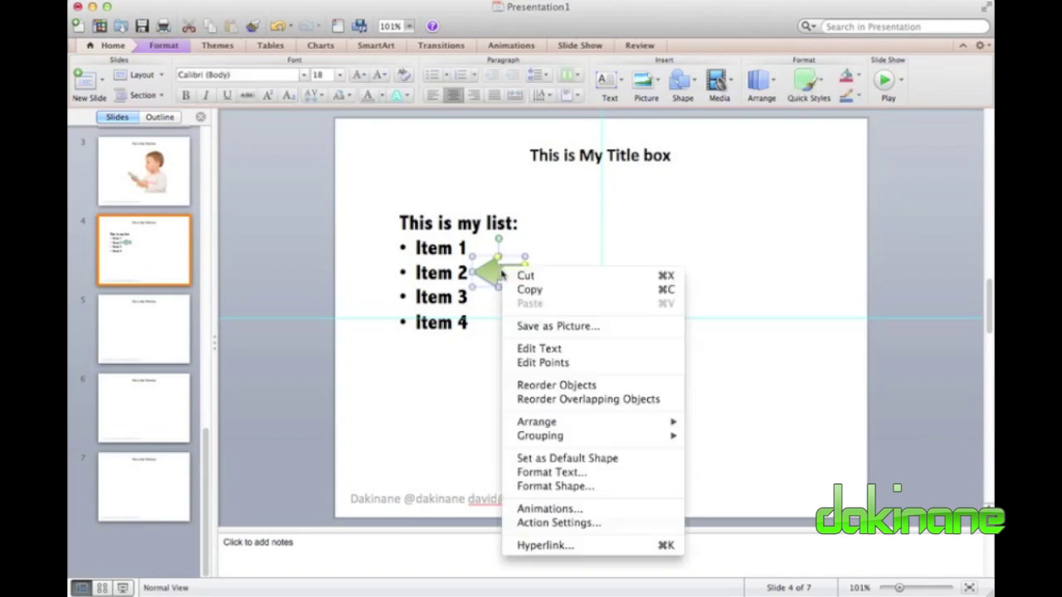
left_click(544, 486)
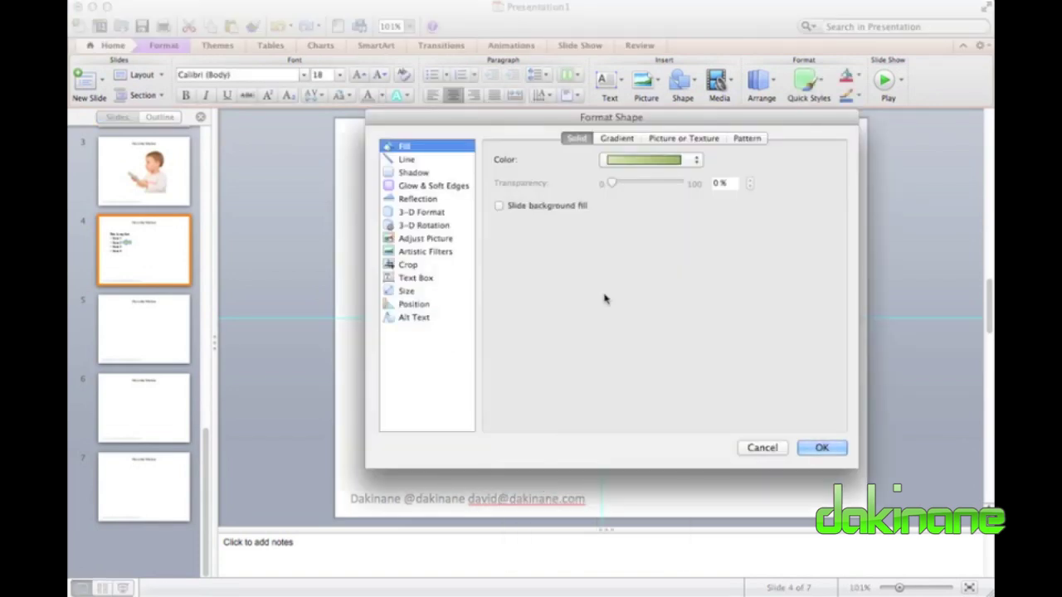
left_click(407, 160)
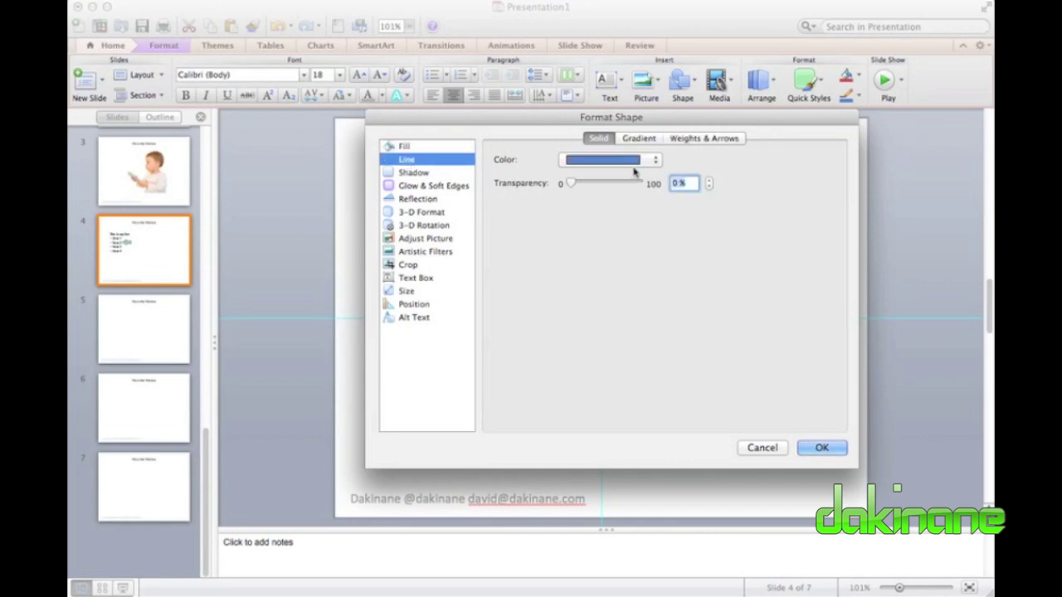